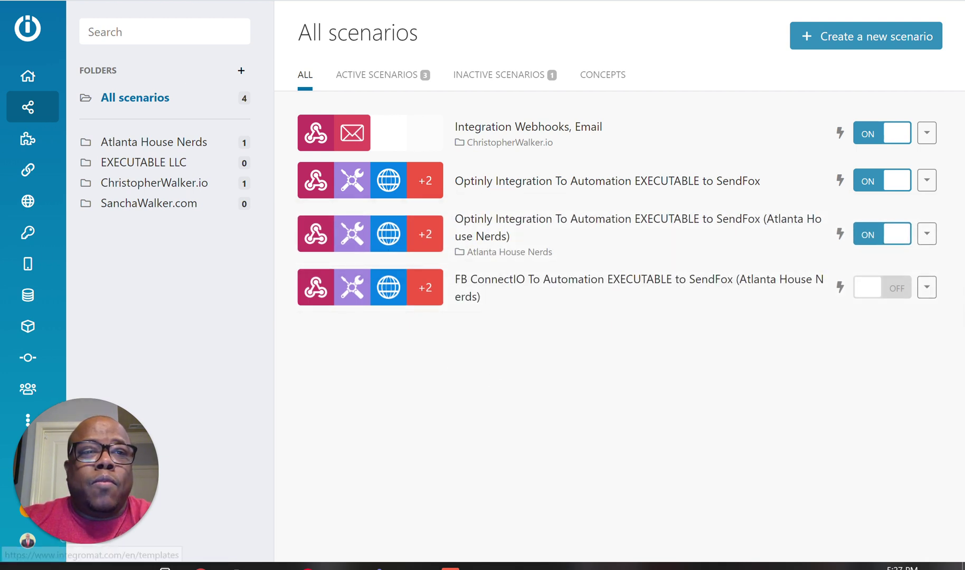
Step: Create a blank new scenario, skipping the 'What services do you want to integrate?' screen
mouse_move(42, 108)
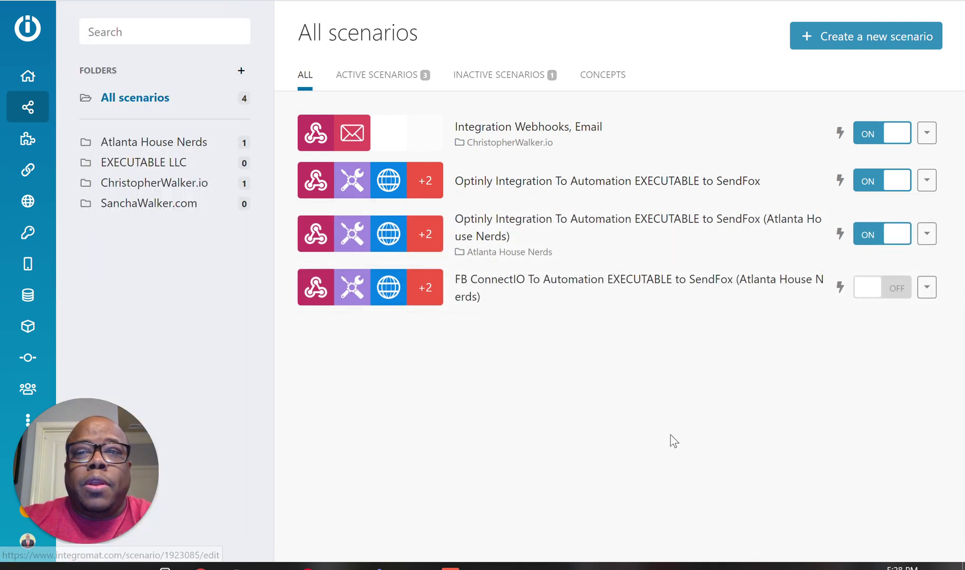
left_click(846, 38)
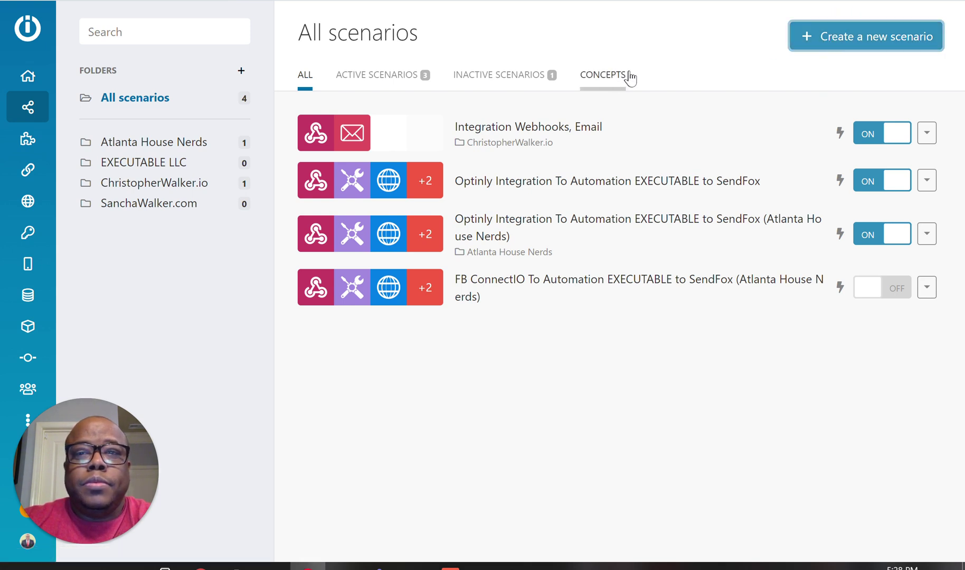
left_click(852, 42)
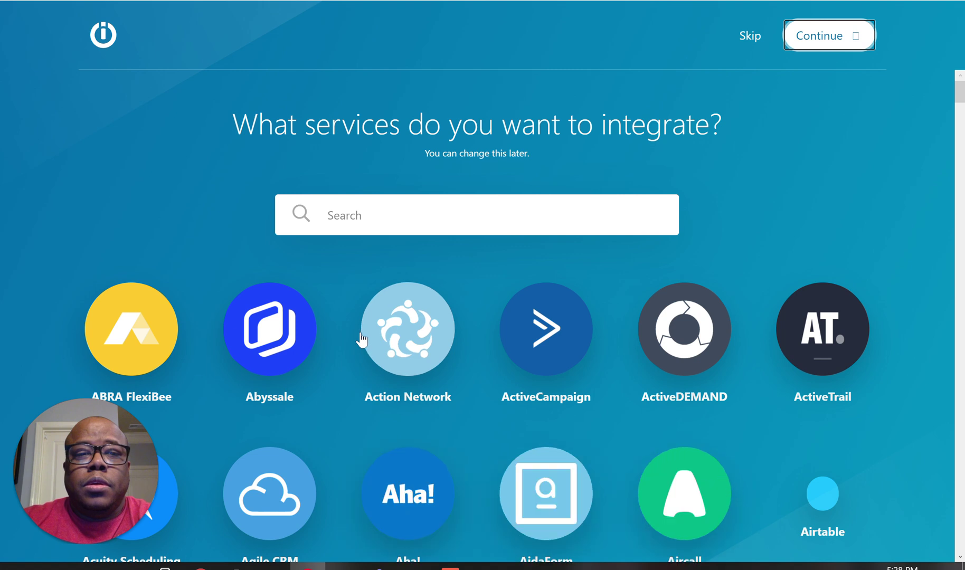
left_click(750, 38)
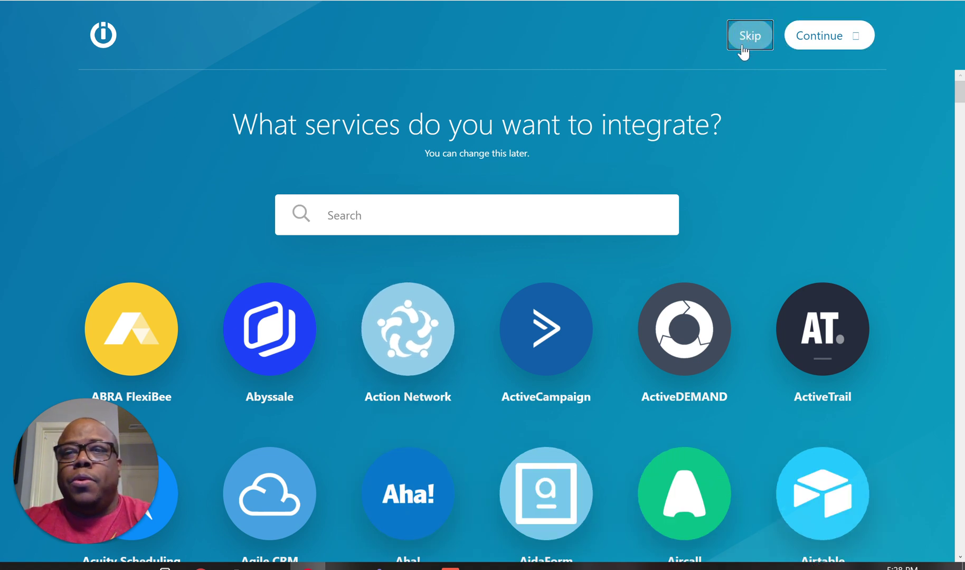
left_click(751, 43)
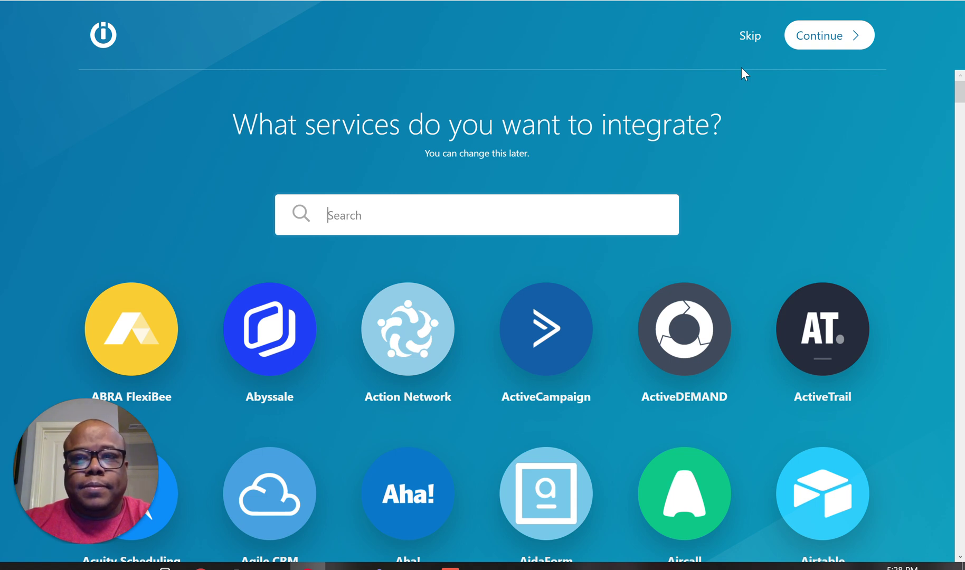
left_click(752, 34)
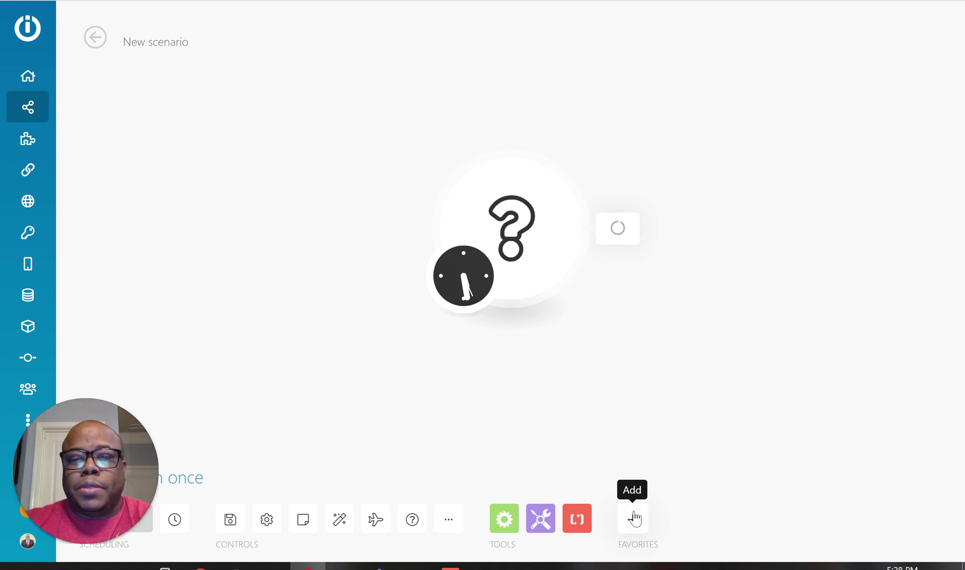
Step: Search the app list for 'facebook' and pick Facebook Lead Ads for the first module
left_click(633, 523)
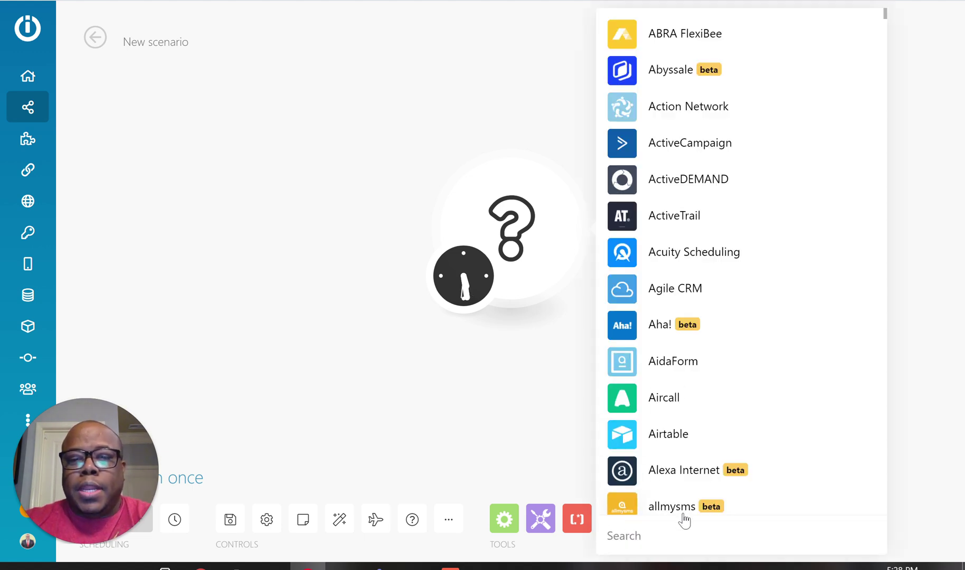
type("fa")
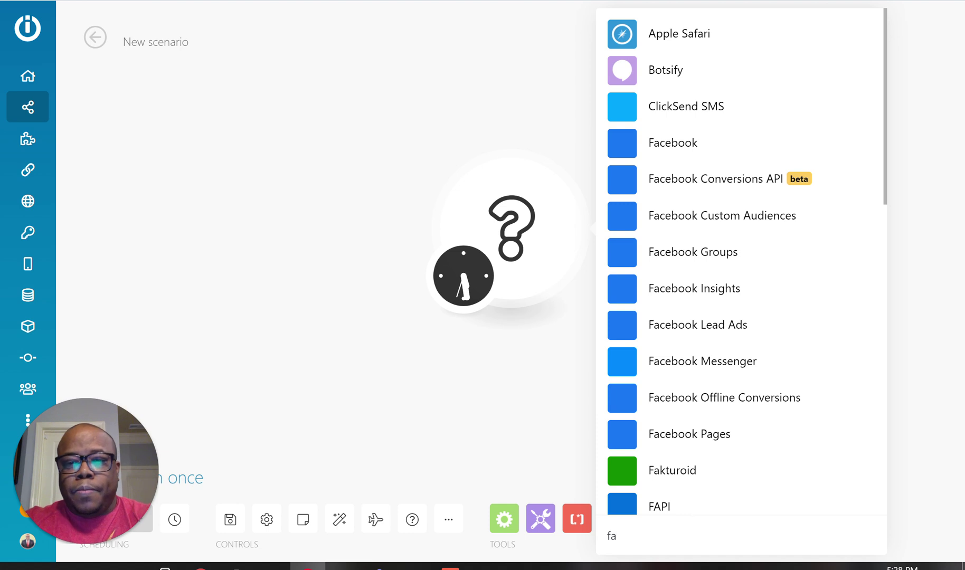
type("cebook")
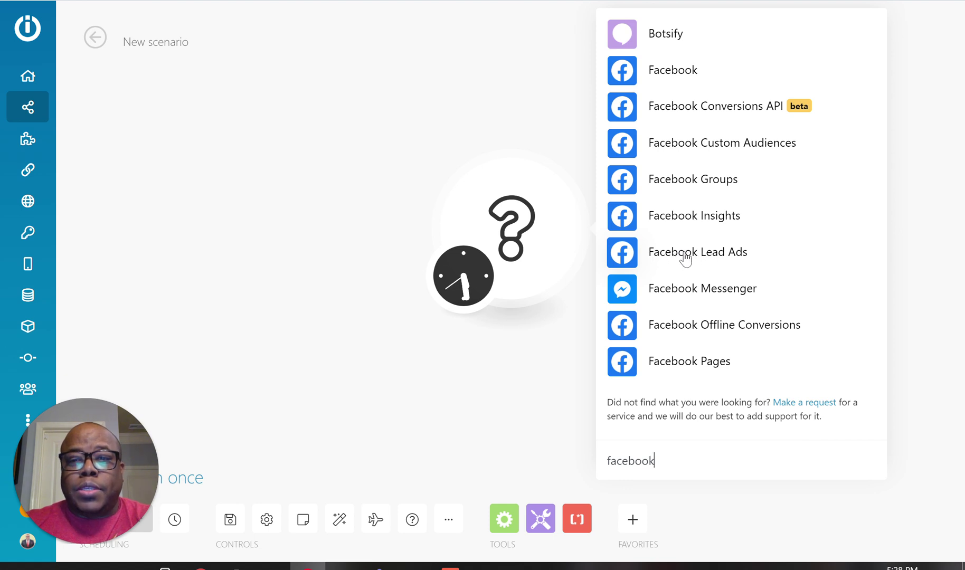
left_click(694, 252)
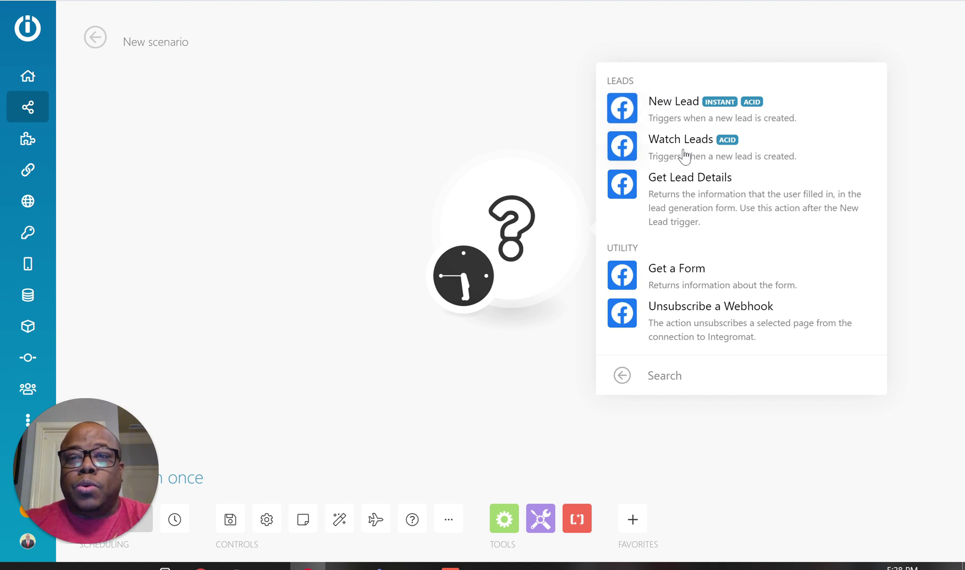
Step: Choose New Lead as the trigger and begin adding a new webhook
left_click(678, 111)
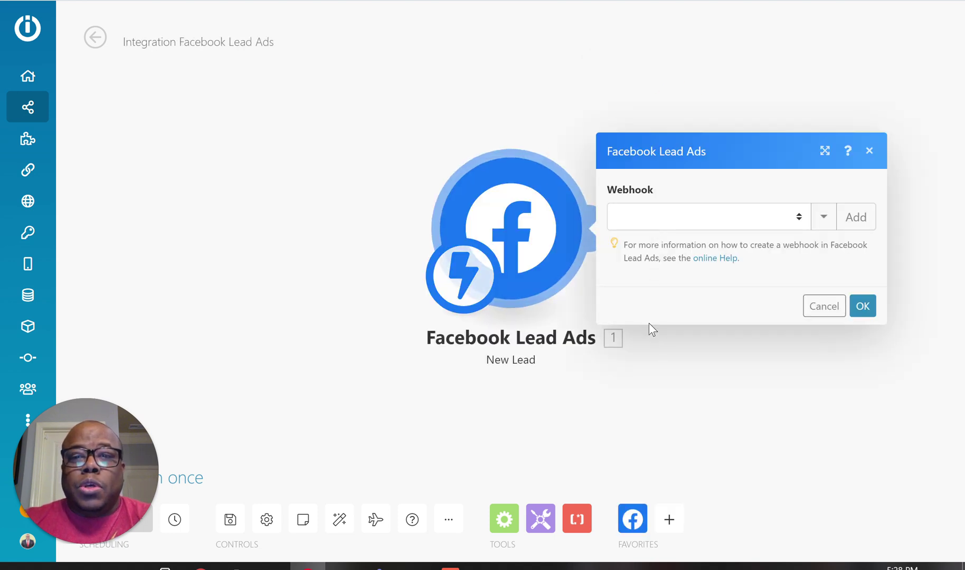
left_click(799, 219)
left_click(799, 221)
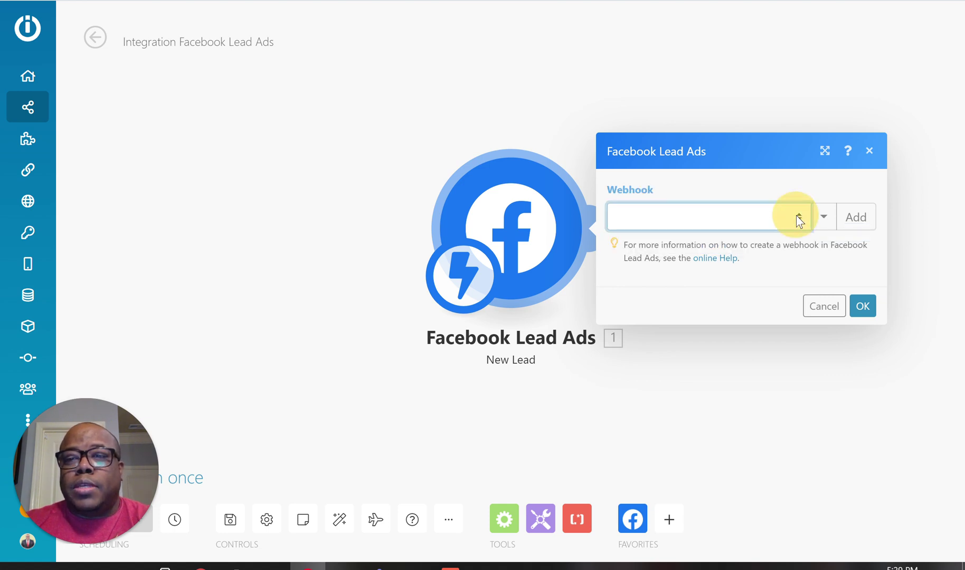
left_click(855, 218)
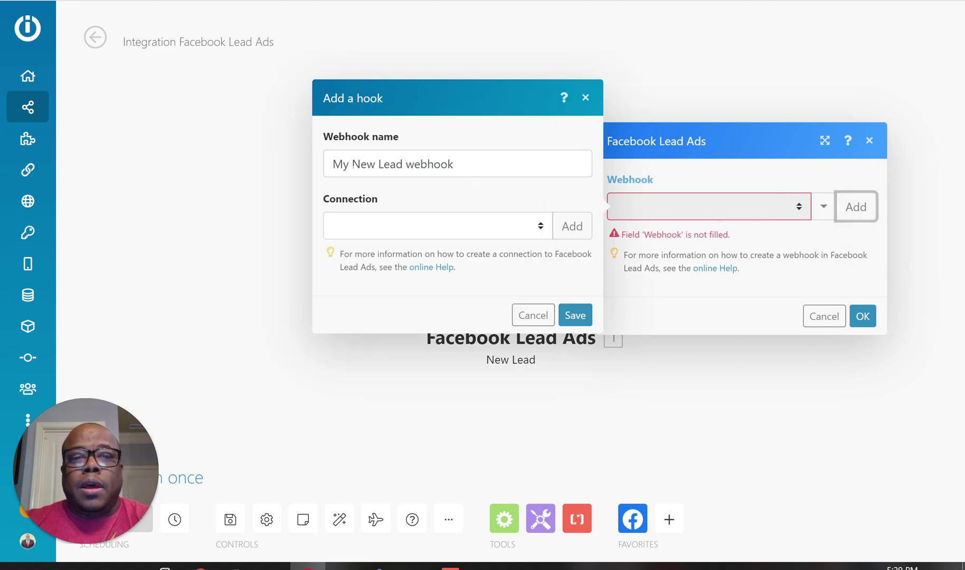
Step: Rename the webhook to 'My New FB Lead Ad webhook' and check the available connections
left_click(374, 164)
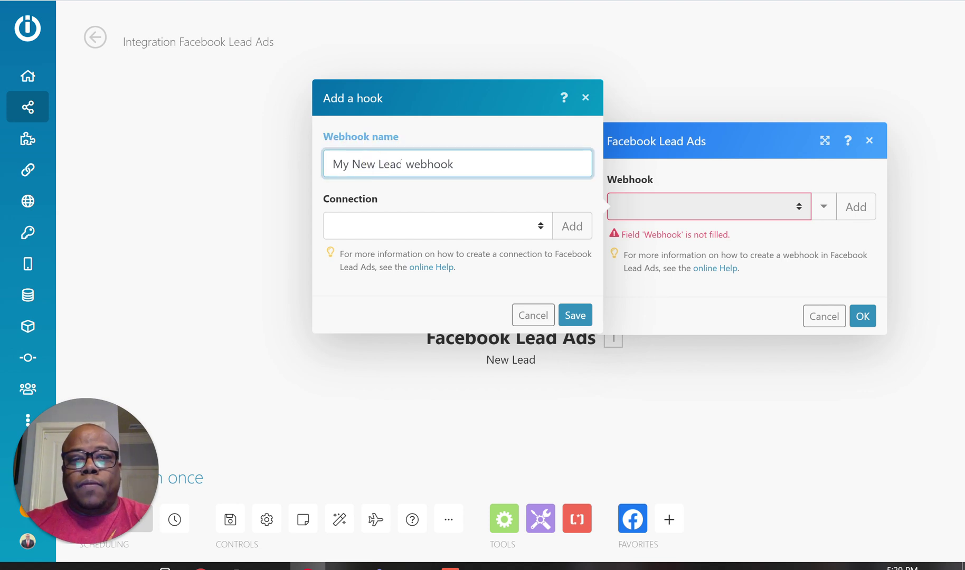
type("FB")
key("Right")
key("Right")
key("Right")
key("Right")
key("Right")
type("z")
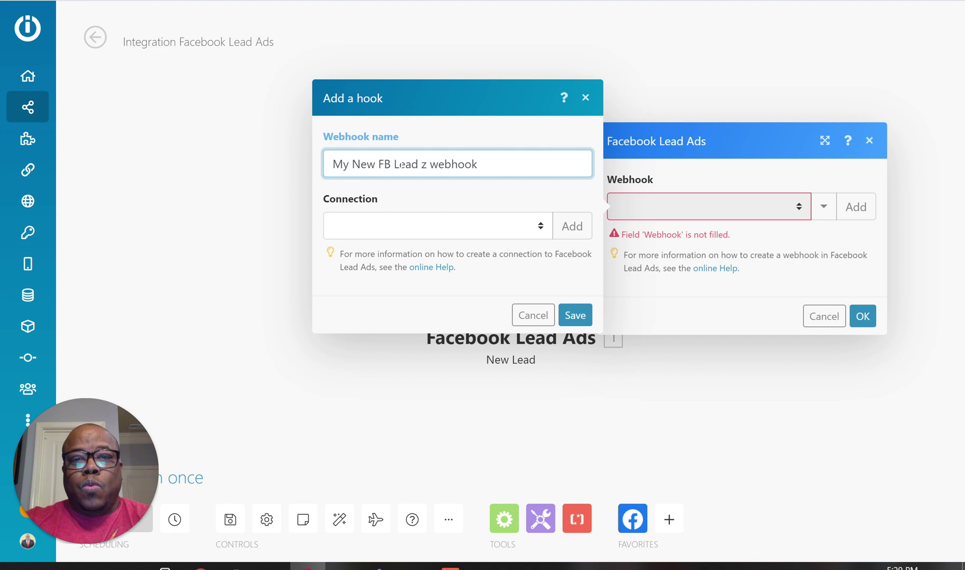
key("BackSpace")
type("Ad")
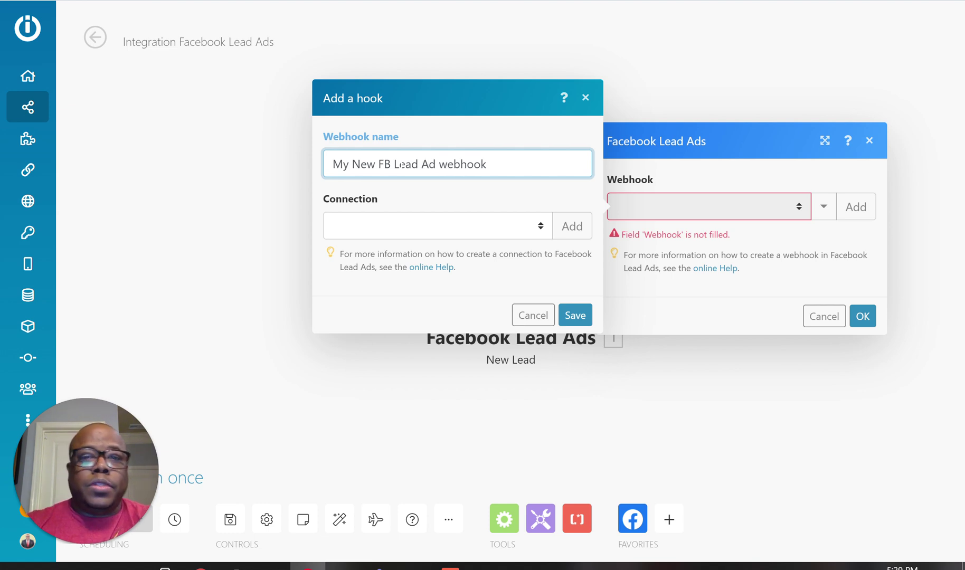
left_click(539, 187)
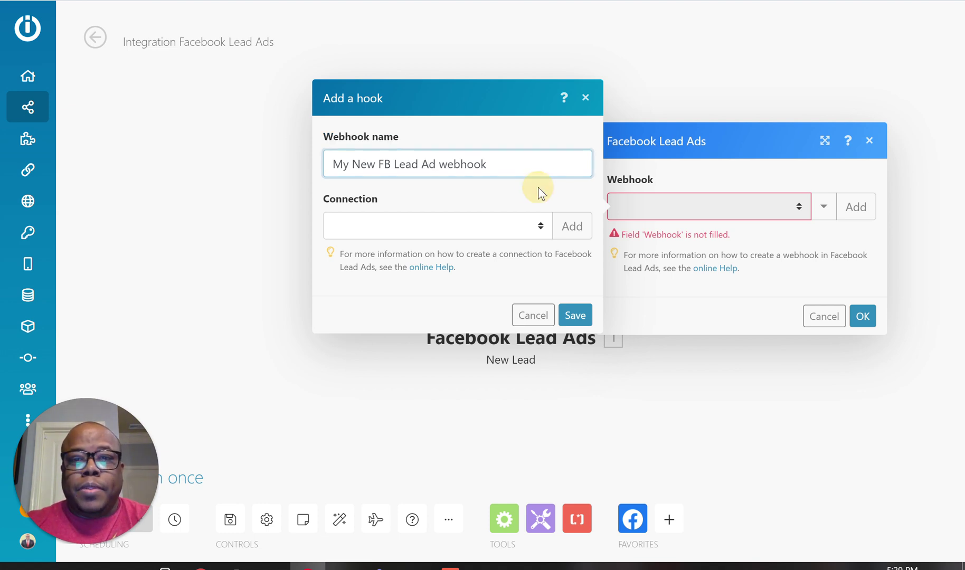
left_click(541, 227)
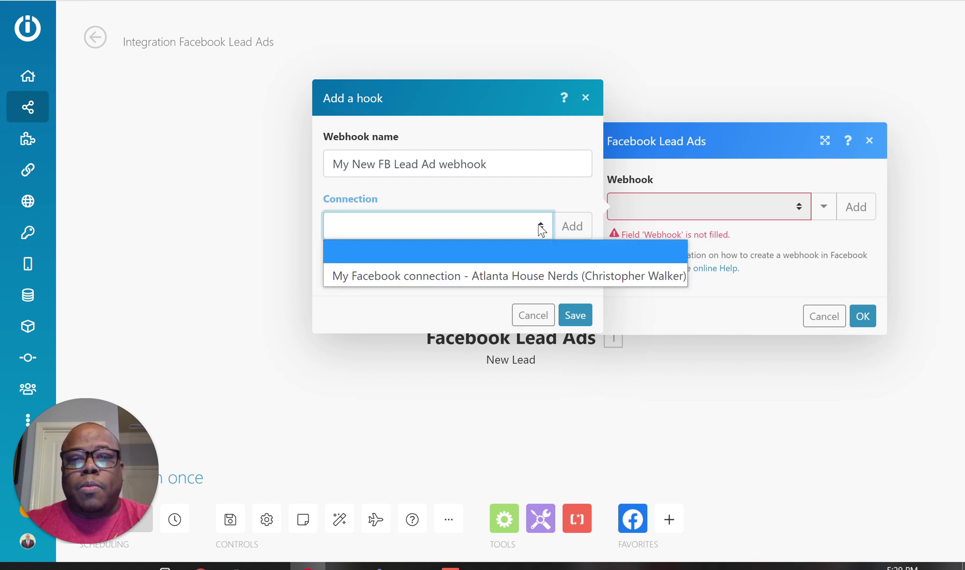
left_click(541, 227)
Step: Create 'My Facebook connection' and approve its permissions in the Facebook login window
left_click(570, 228)
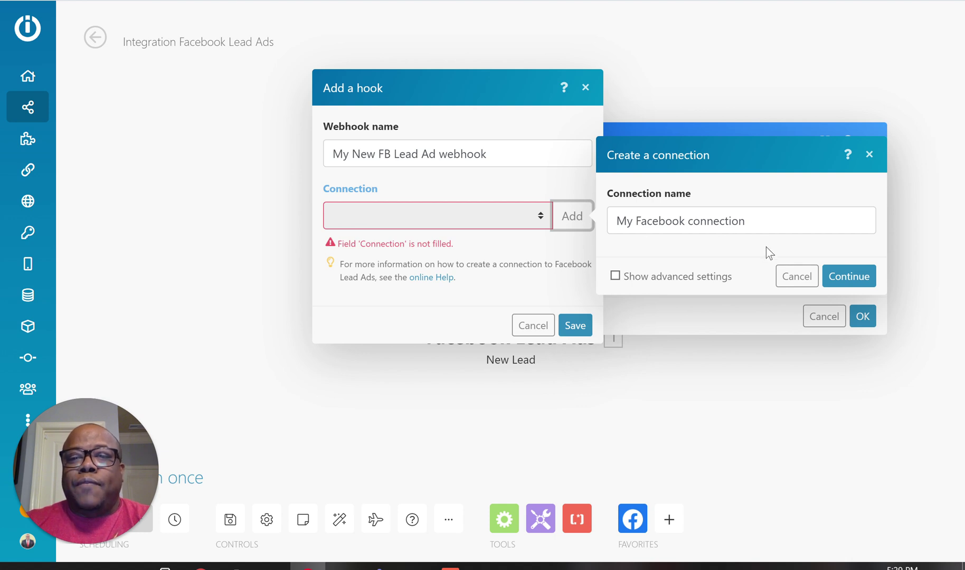
left_click(840, 276)
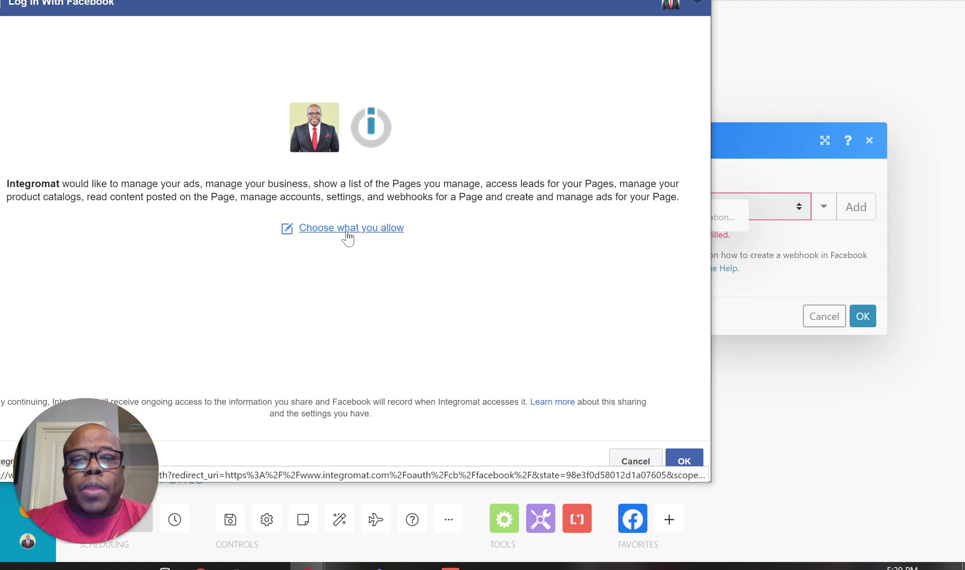
left_click(351, 232)
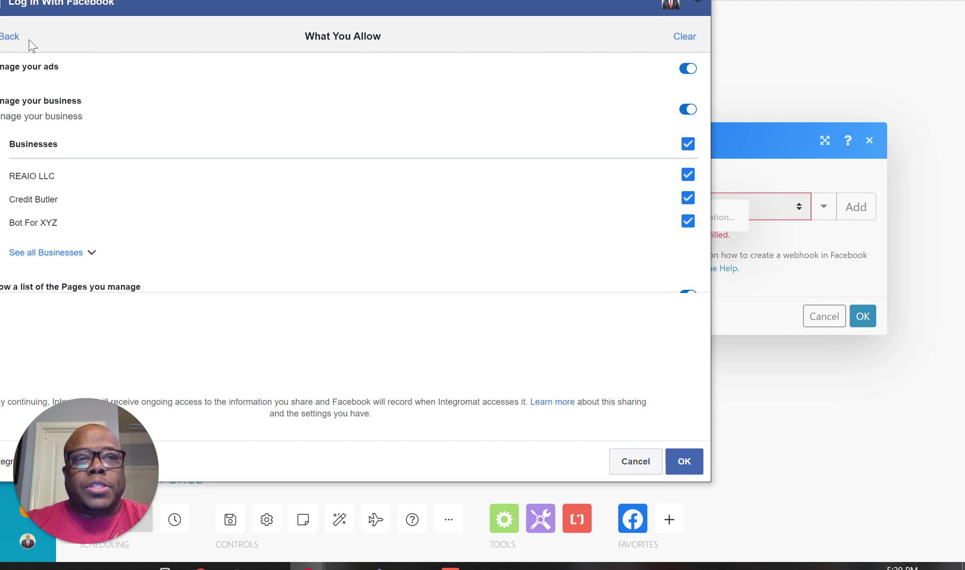
left_click(11, 37)
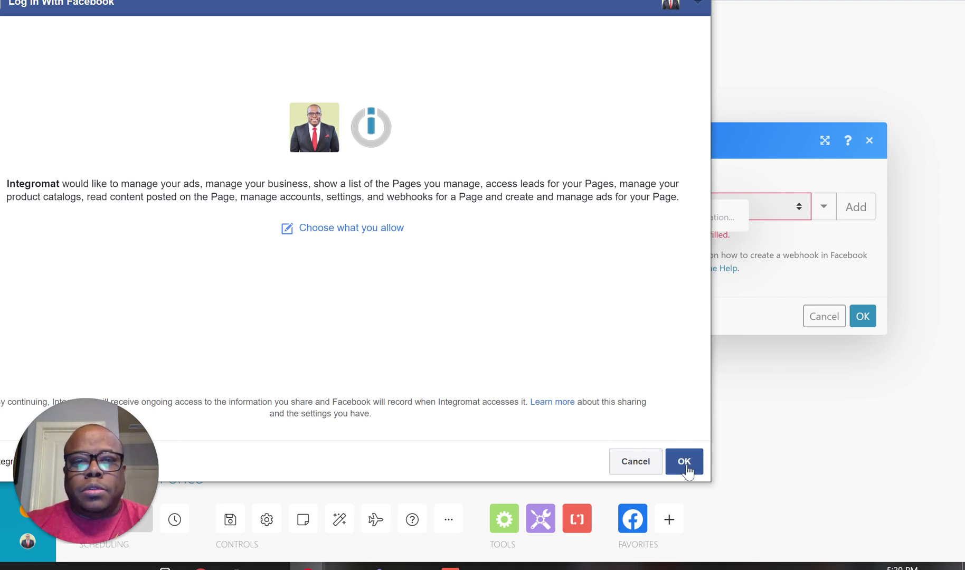
left_click(686, 464)
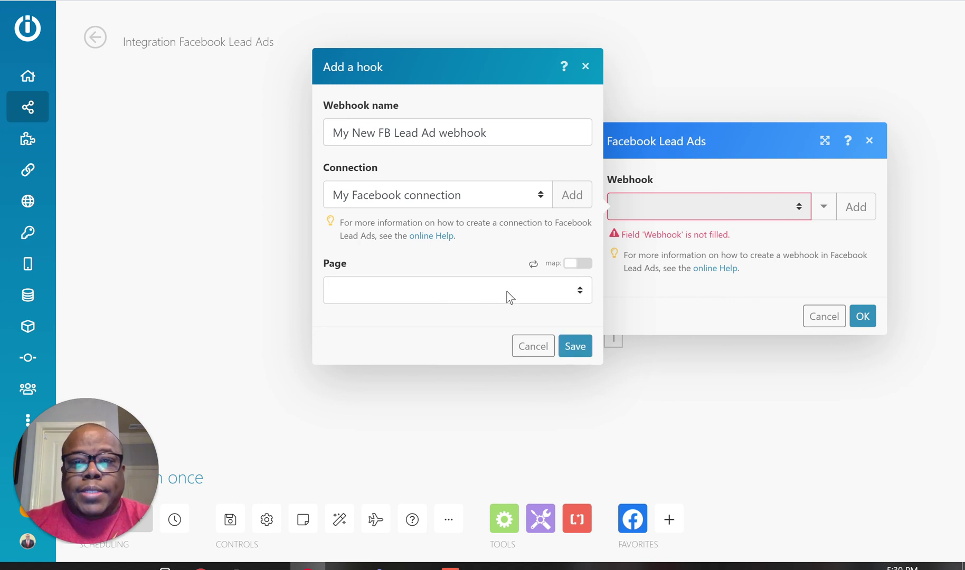
Step: Set the hook's Page to Atlanta House Nerds (Sugar Hill) instead of Chatbot Daily
left_click(510, 297)
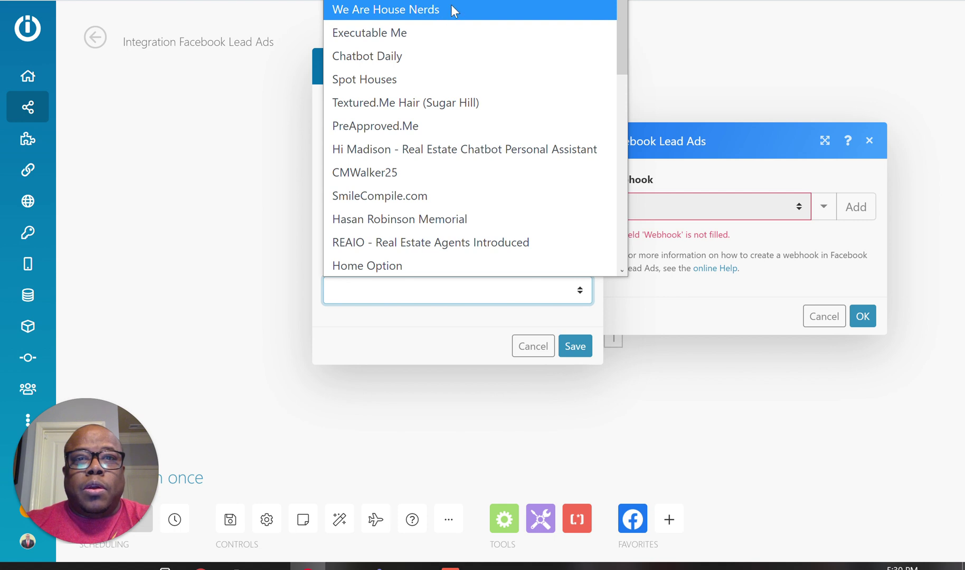
left_click(486, 53)
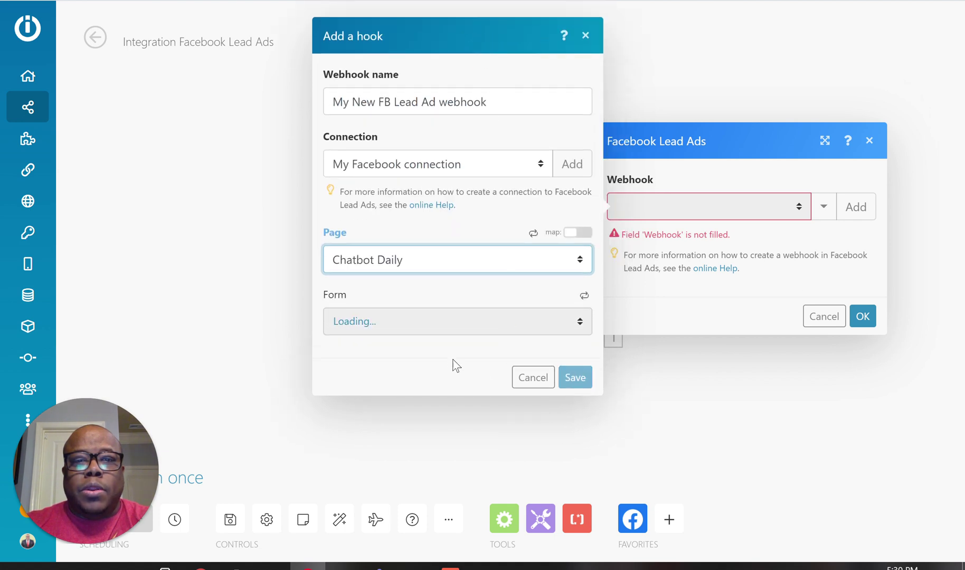
left_click(442, 322)
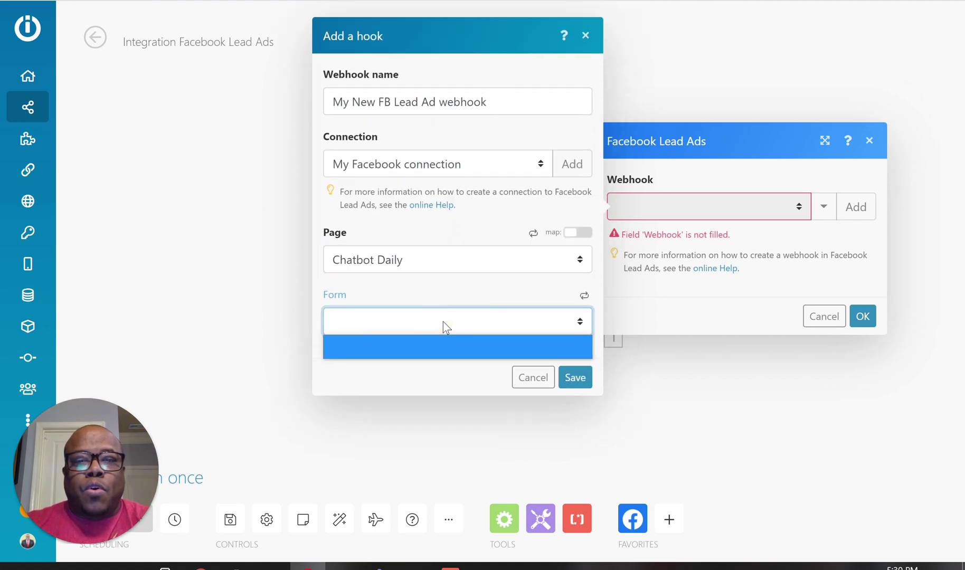
left_click(447, 262)
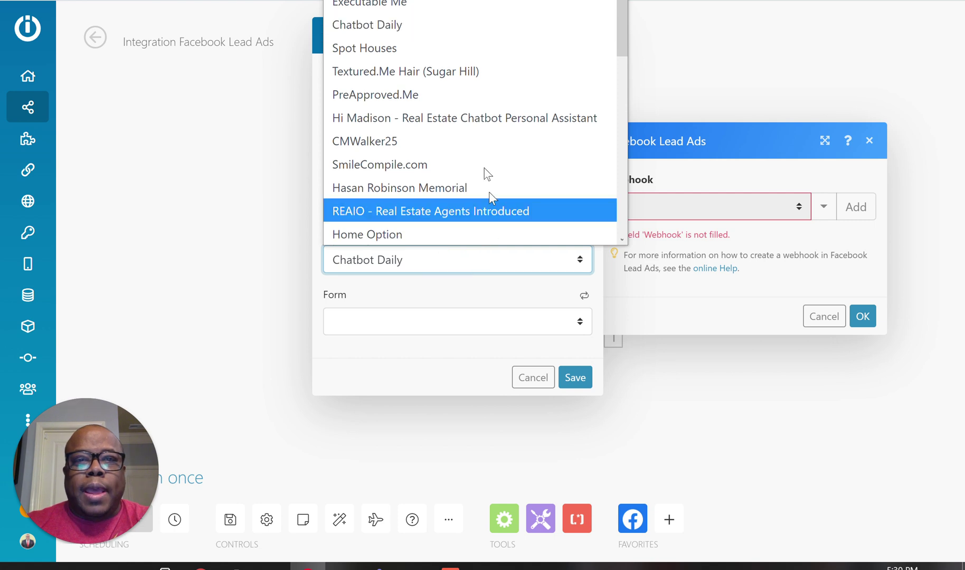
scroll(471, 131, "down", 9)
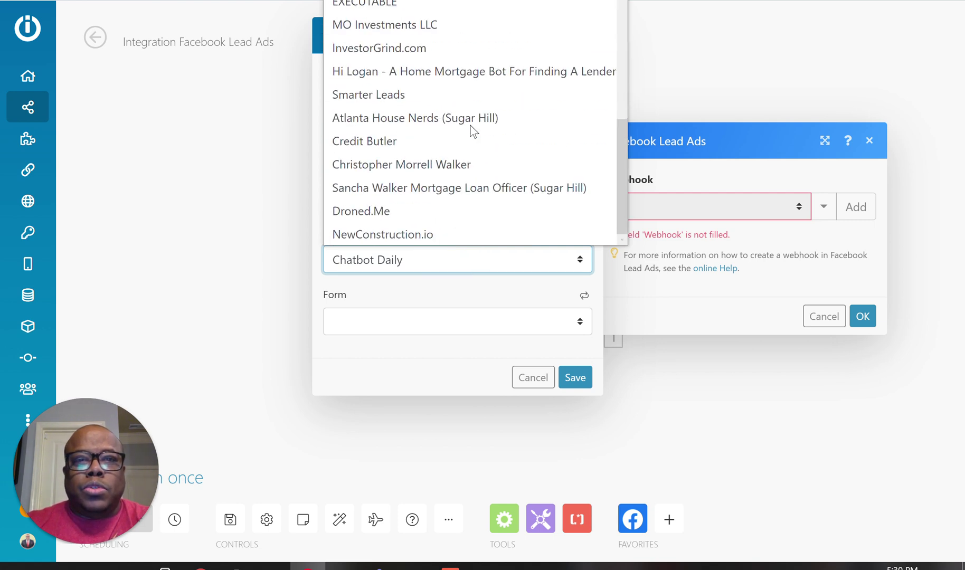
scroll(471, 131, "up", 3)
scroll(472, 131, "up", 3)
scroll(472, 131, "down", 6)
left_click(478, 122)
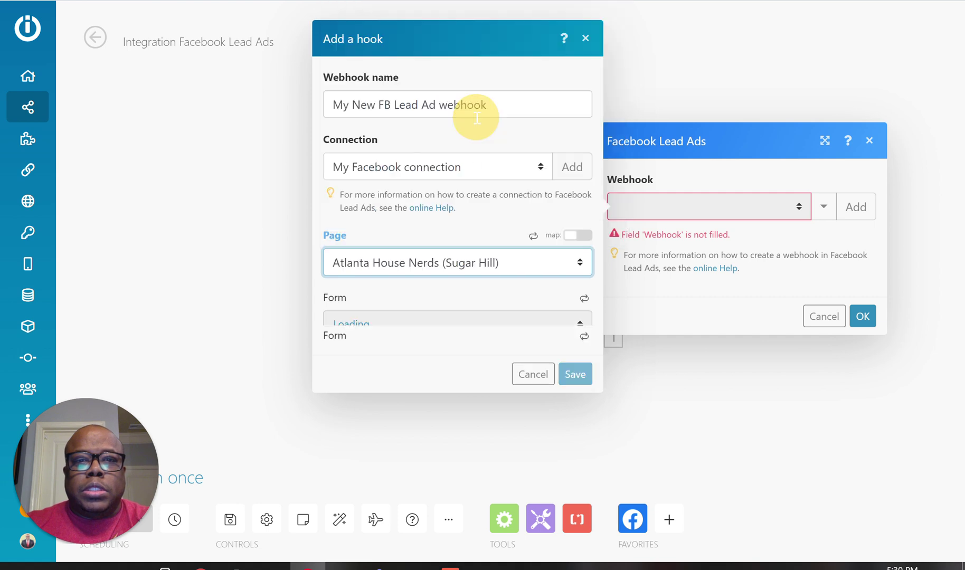
Step: Choose AHN Lead Form v3 as the lead form and save the hook
left_click(477, 324)
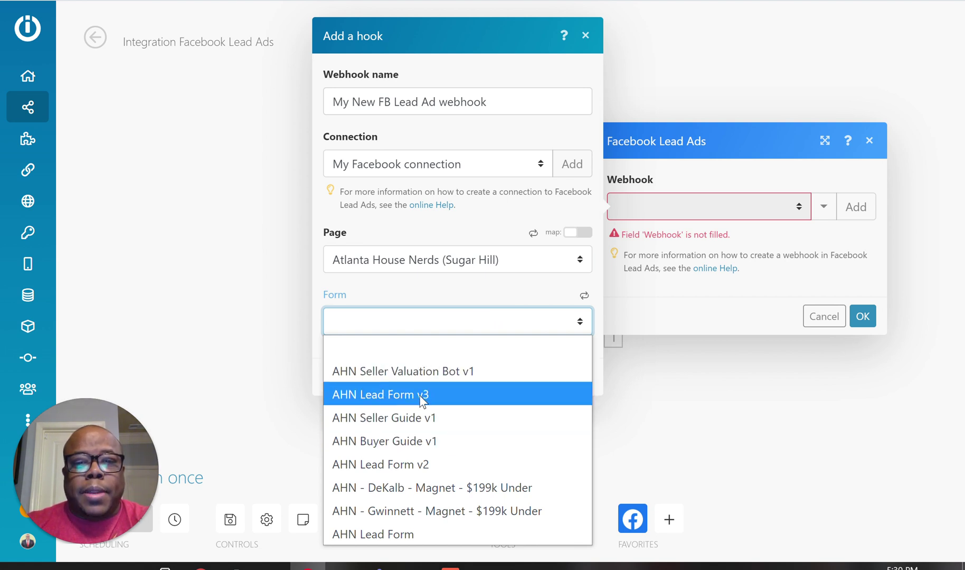
left_click(375, 394)
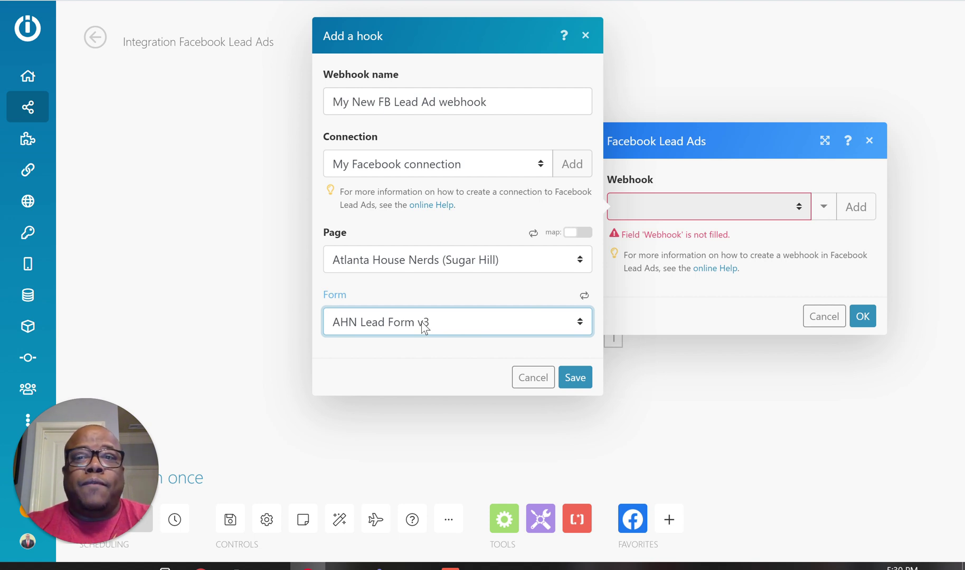
left_click(583, 378)
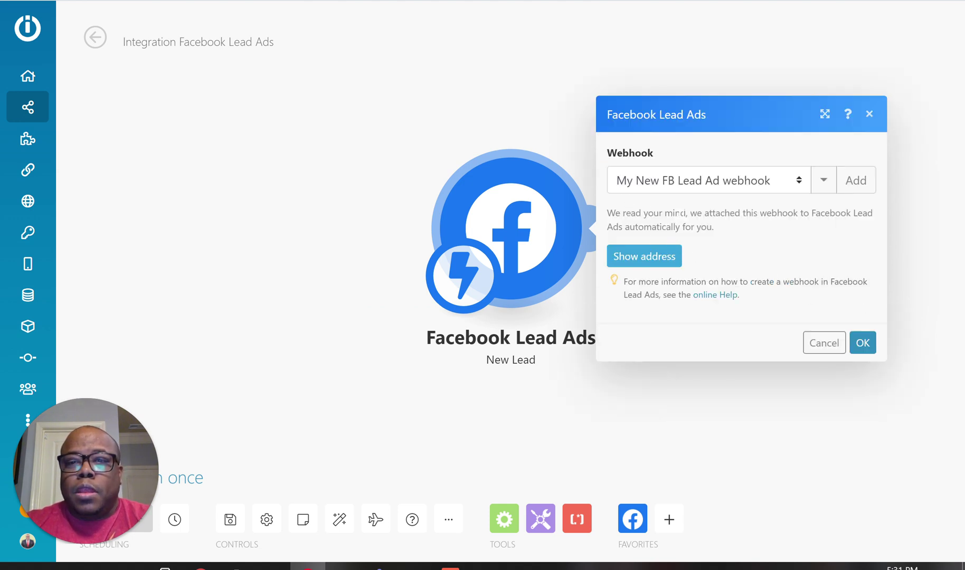
Step: Reveal the webhook address and confirm the New Lead trigger settings
left_click(660, 256)
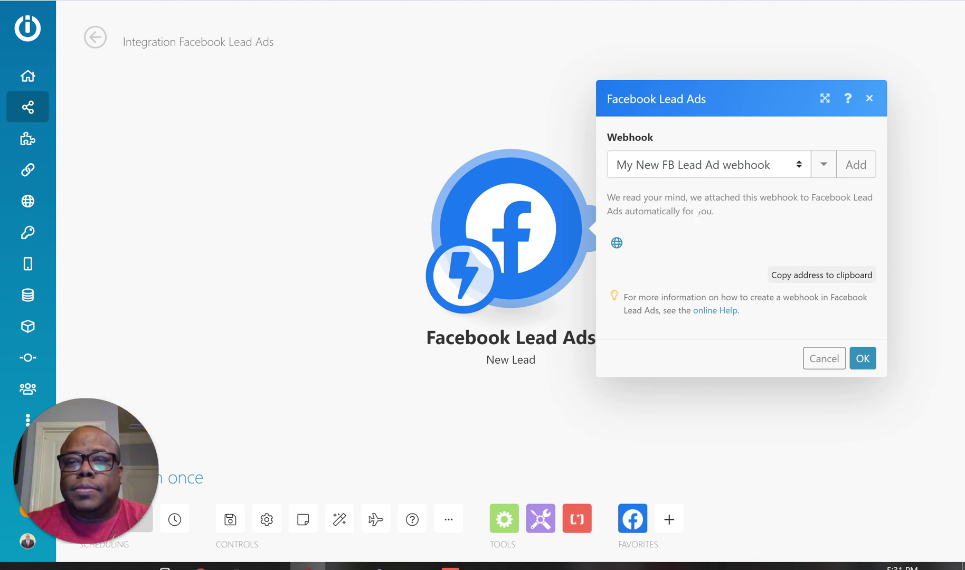
left_click(862, 359)
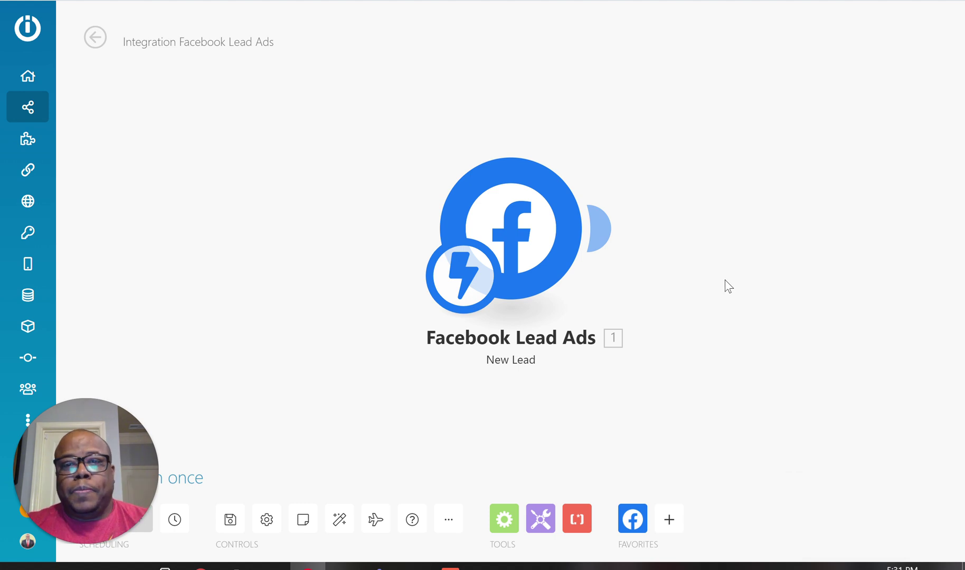
mouse_move(606, 229)
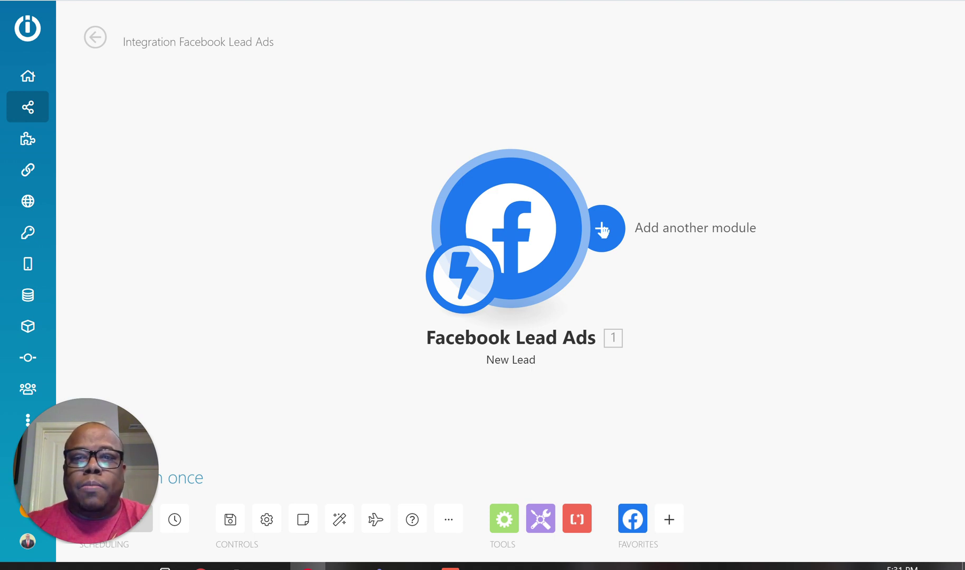
left_click(602, 230)
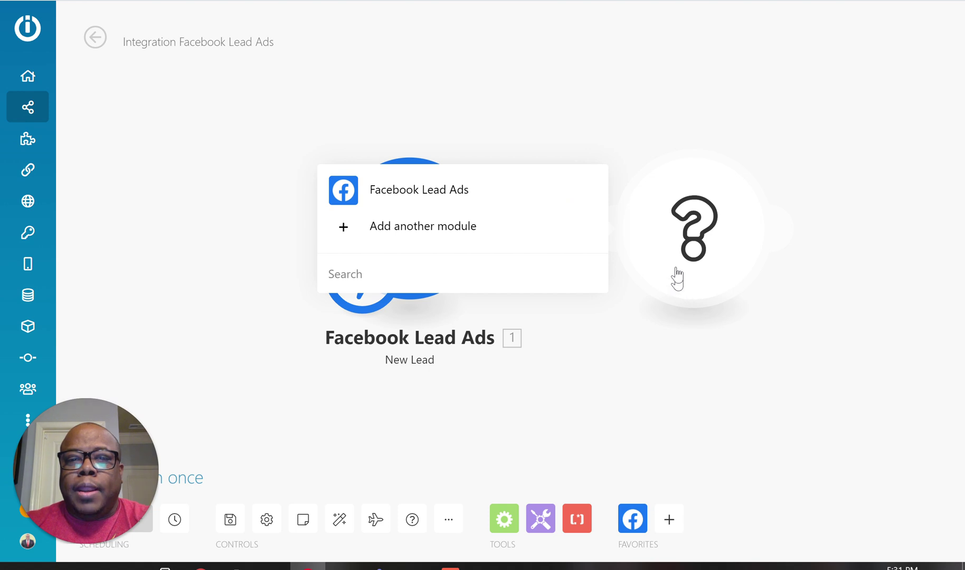
Step: Discard the empty module and link a Tools Get variable module to the trigger
left_click(651, 334)
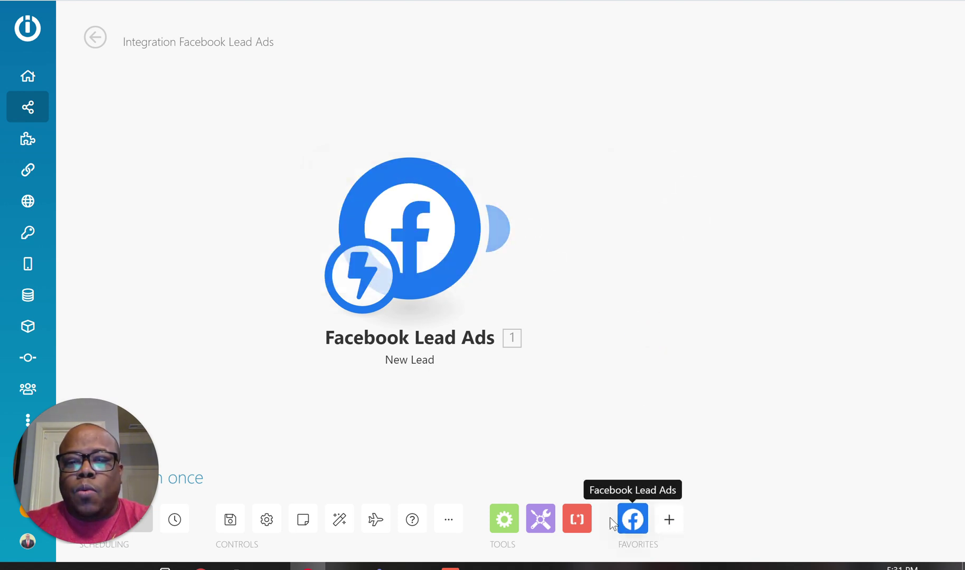
left_click(539, 518)
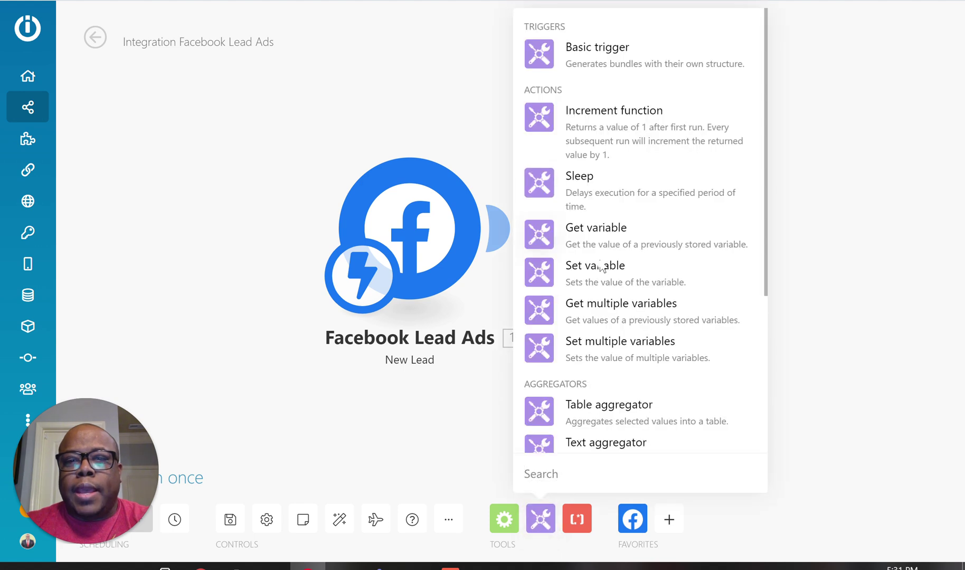
left_click(605, 237)
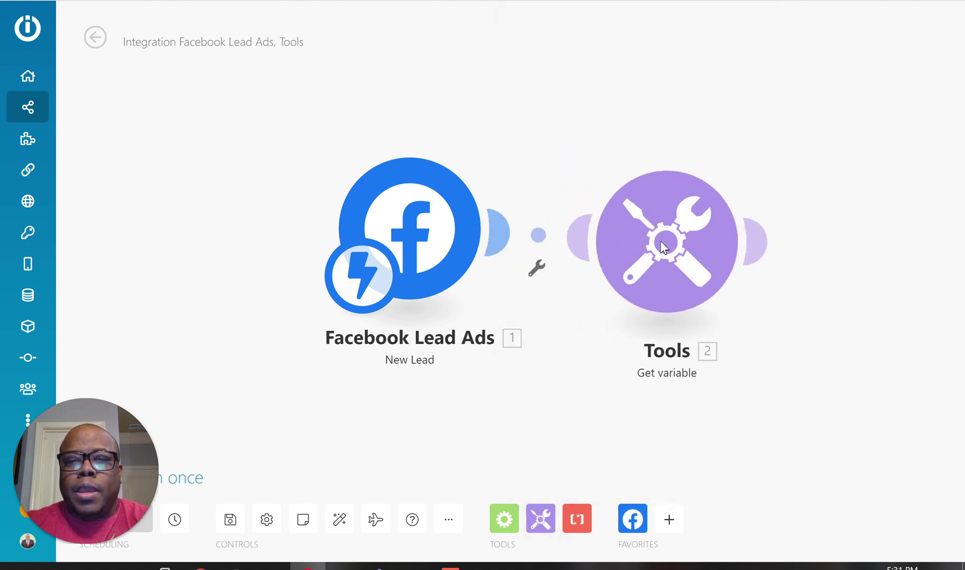
left_click(675, 243)
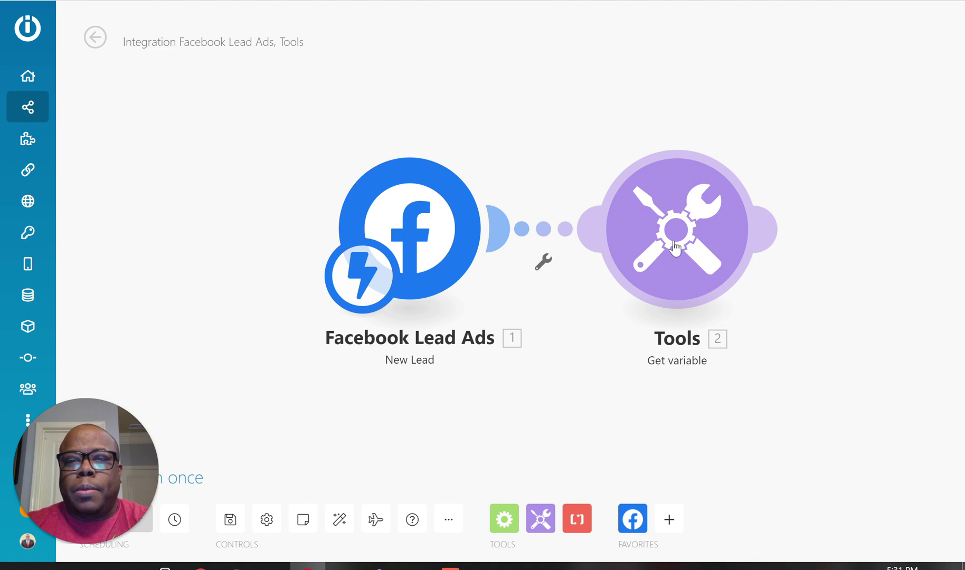
Step: Set the Get variable module's variable name to 'test'
left_click(453, 236)
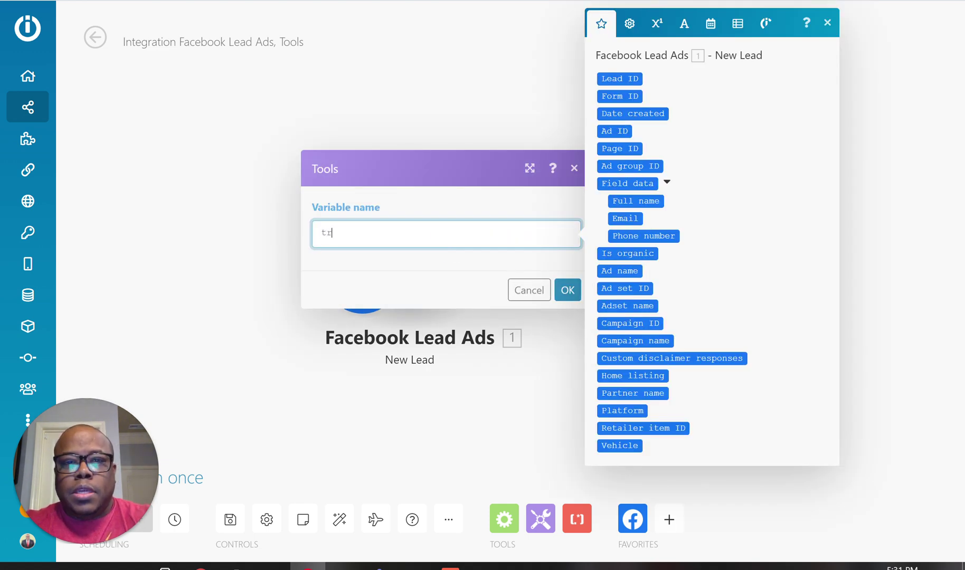
type("test")
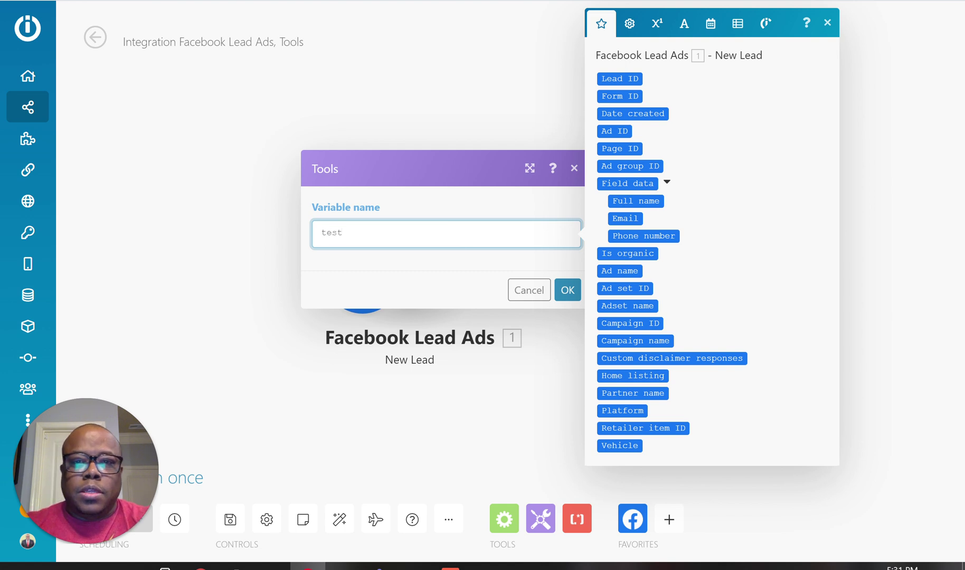
left_click(569, 280)
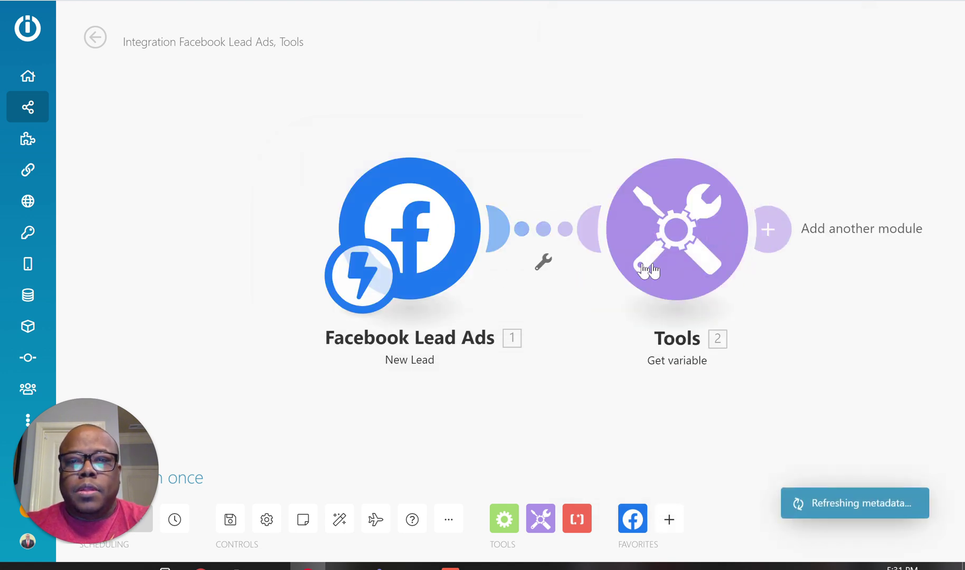
left_click(686, 242)
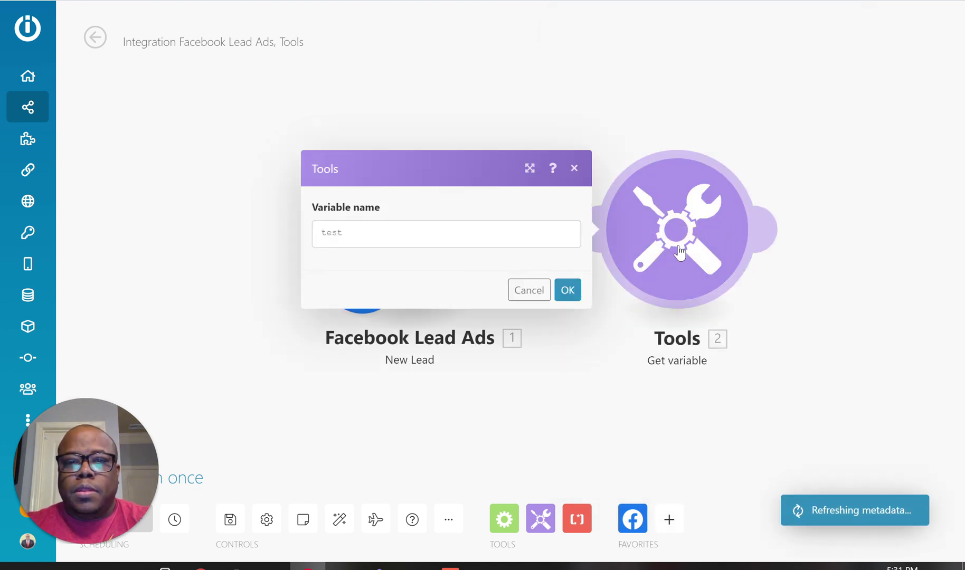
left_click(532, 292)
left_click(539, 519)
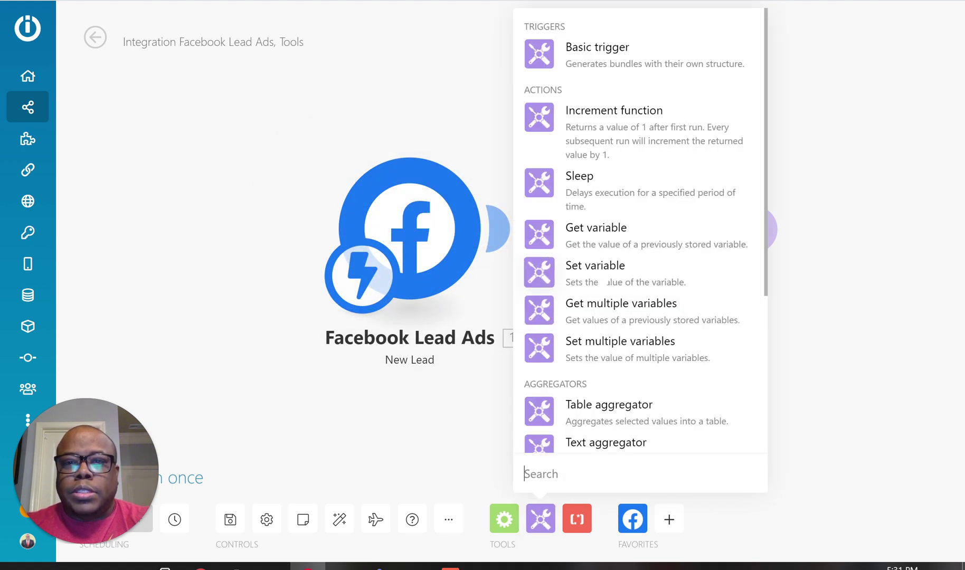
Step: Add a Set variable module, delete Get variable, and move Set variable beside the trigger
left_click(604, 282)
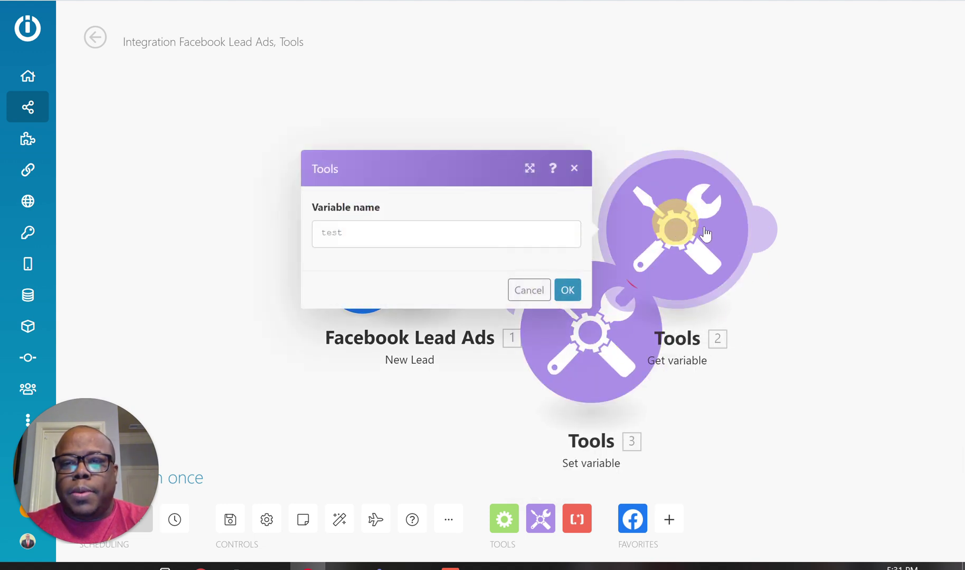
left_click(572, 169)
right_click(676, 213)
left_click(745, 366)
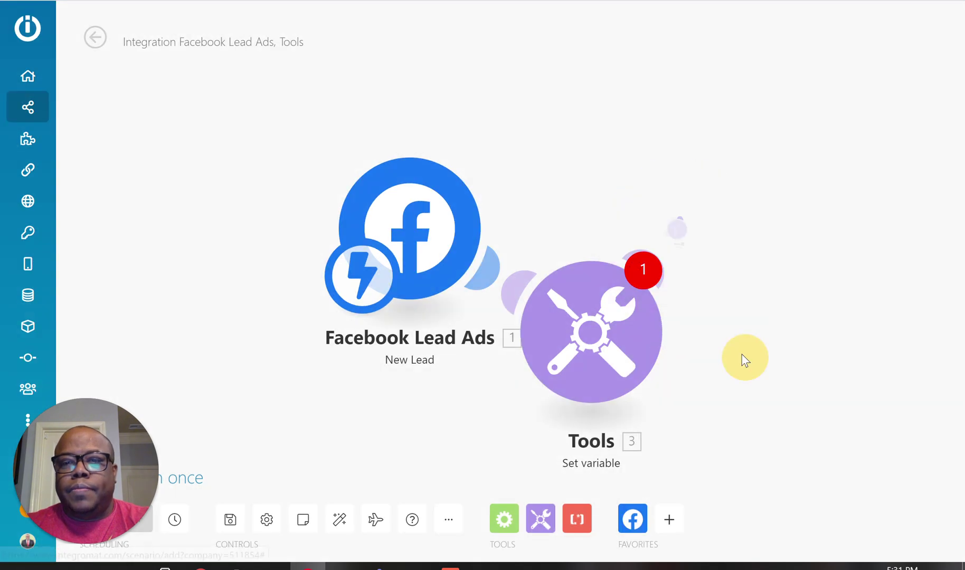
left_click_drag(592, 341, 630, 227)
Step: Name the variable 'name', try mapping the lead's Full name, then cancel the settings
left_click(629, 226)
left_click(323, 147)
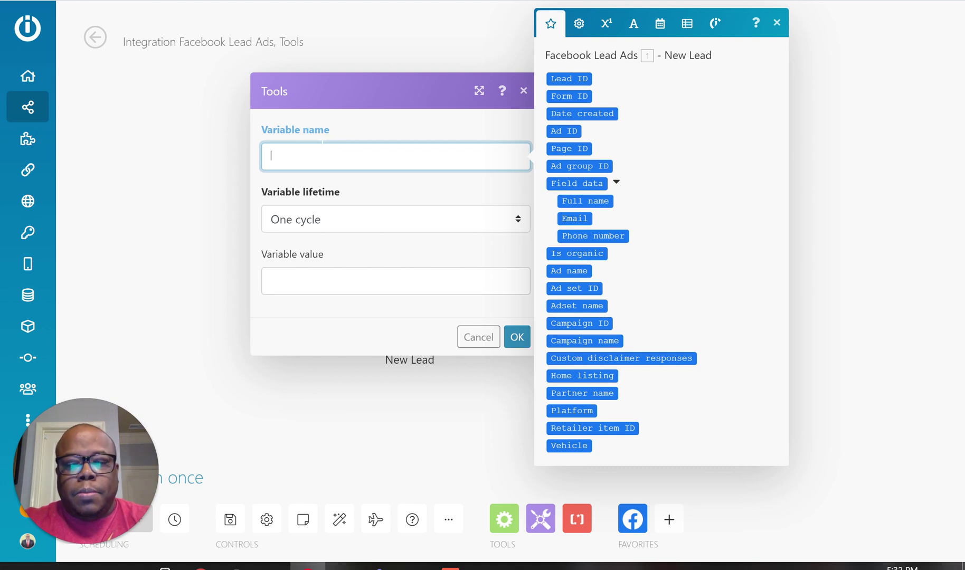
type("name")
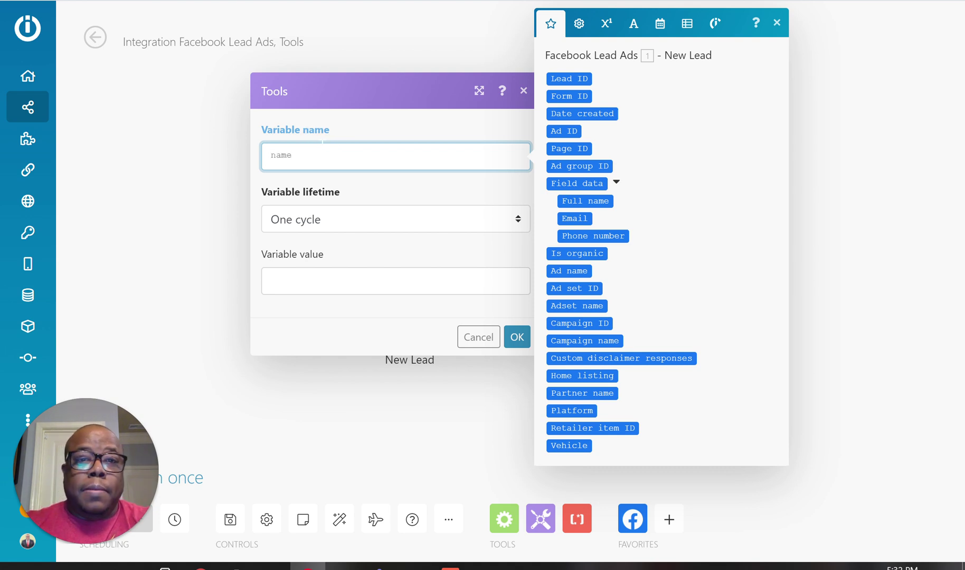
left_click(351, 282)
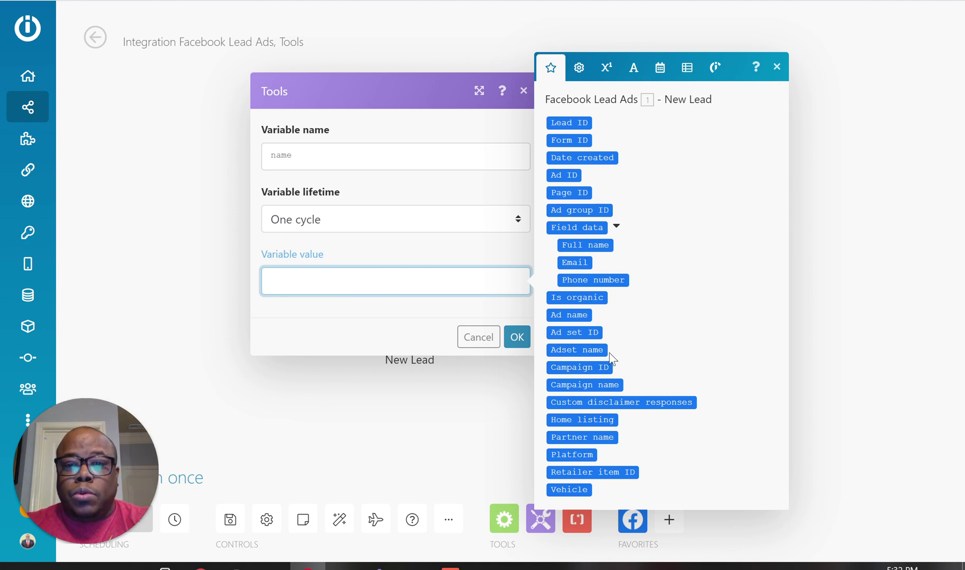
left_click(588, 246)
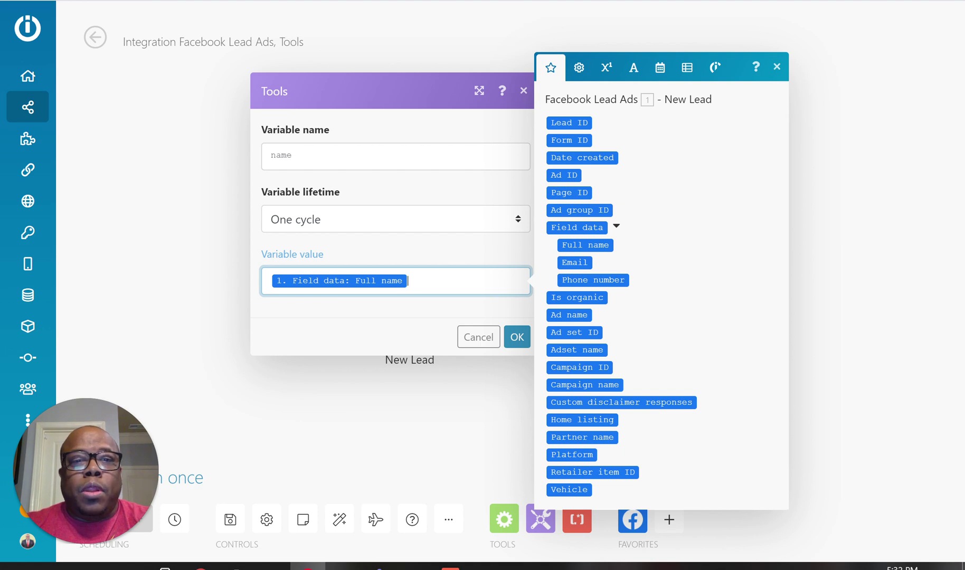
left_click(478, 338)
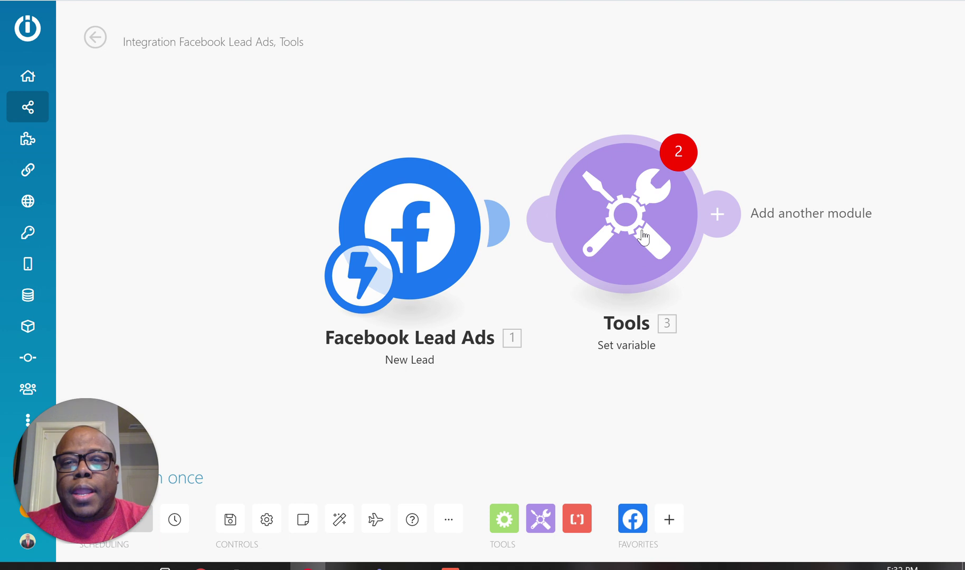
Step: Delete the Set variable module and link an Email 'Send an Email' module to the trigger
right_click(645, 238)
left_click(699, 386)
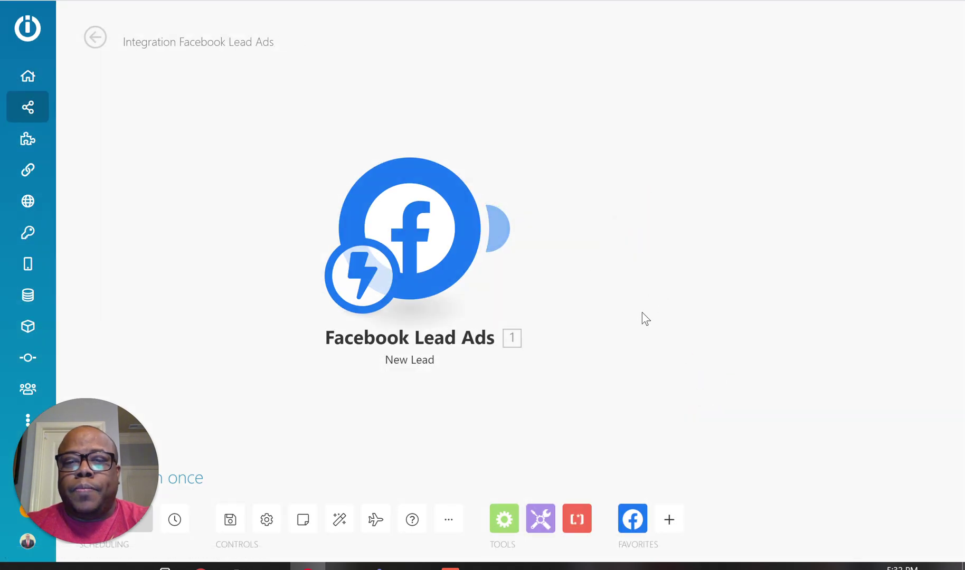
left_click(668, 520)
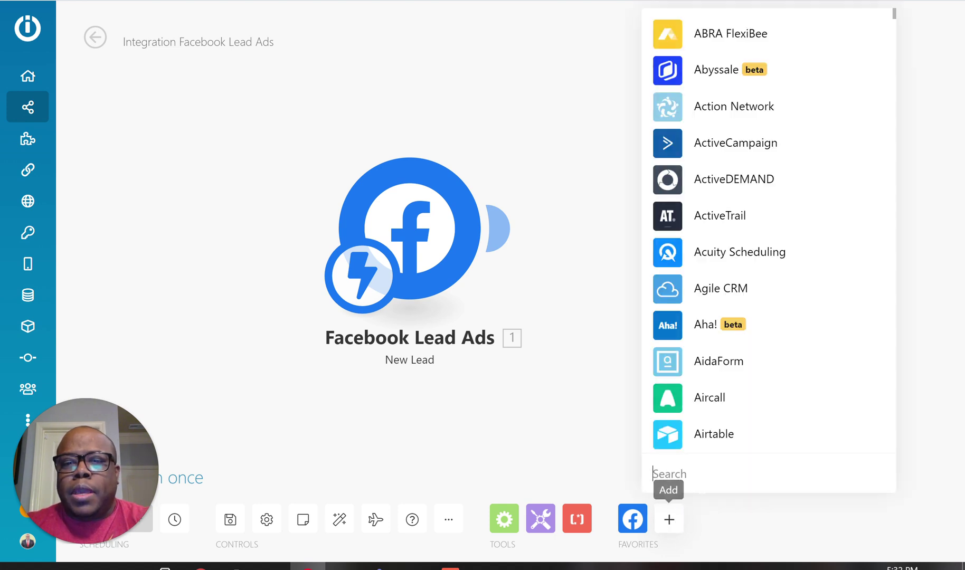
left_click(707, 477)
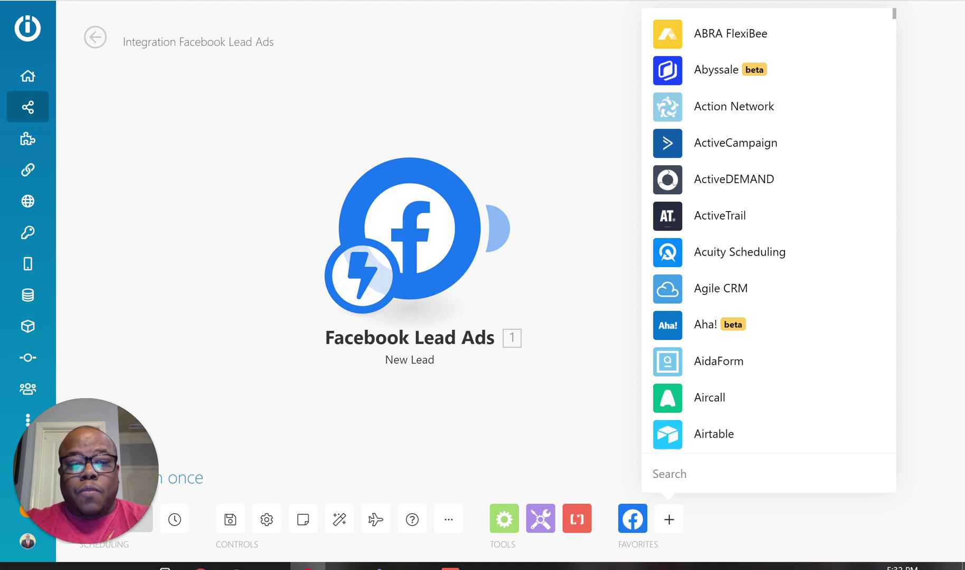
type("email")
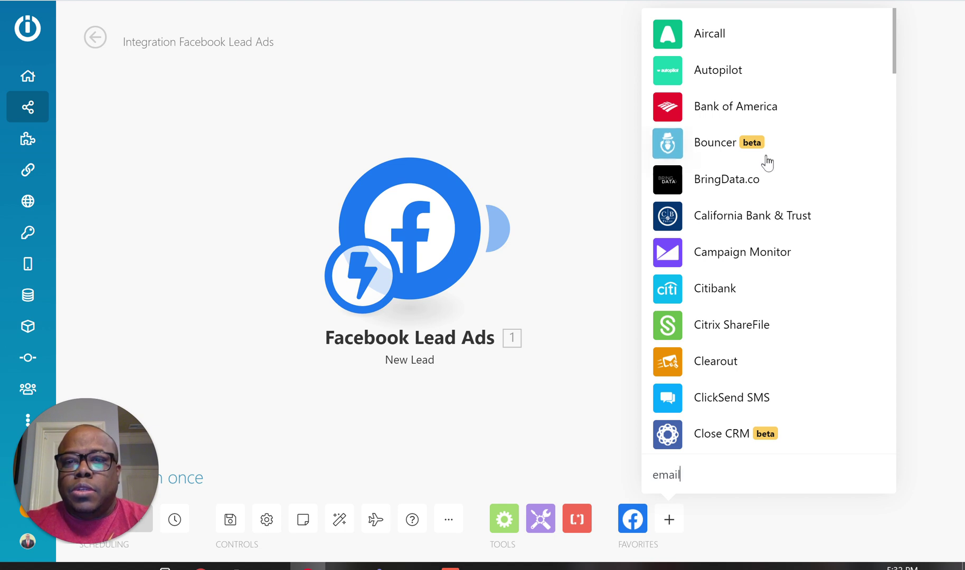
scroll(763, 169, "down", 7)
left_click(680, 288)
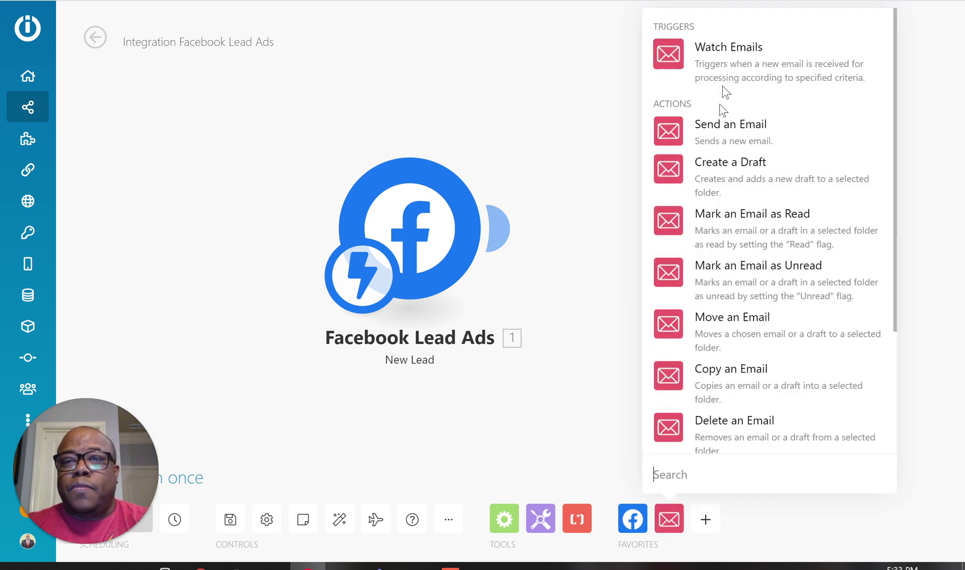
left_click(698, 141)
left_click_drag(706, 177, 698, 226)
left_click(697, 229)
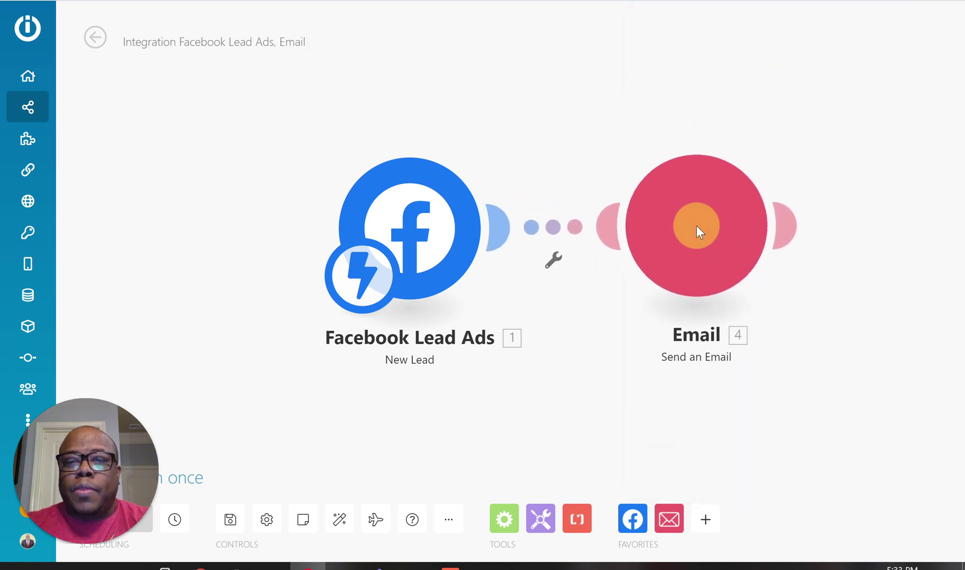
Step: Keep the existing SMTP connection and set the email subject to 'Test'
left_click(692, 254)
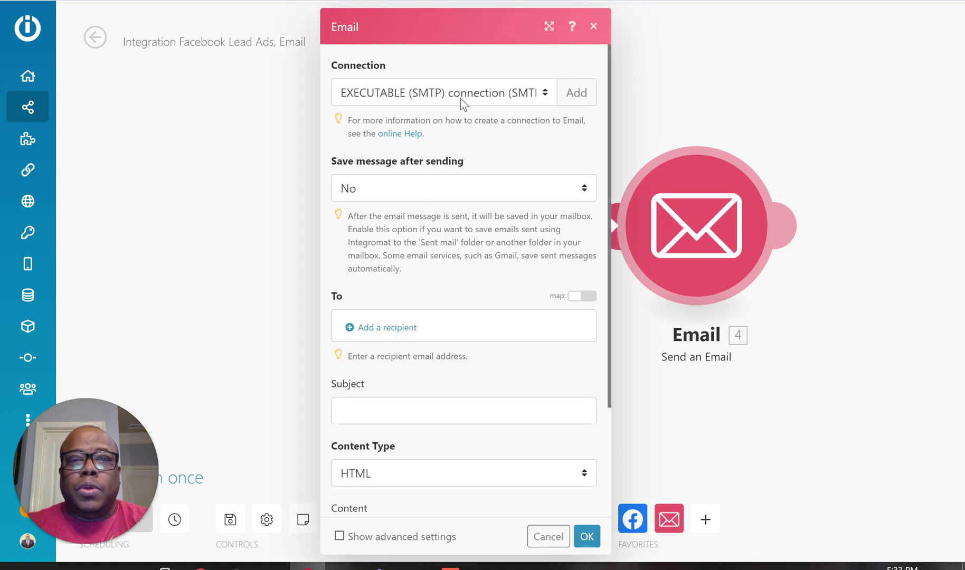
left_click(526, 98)
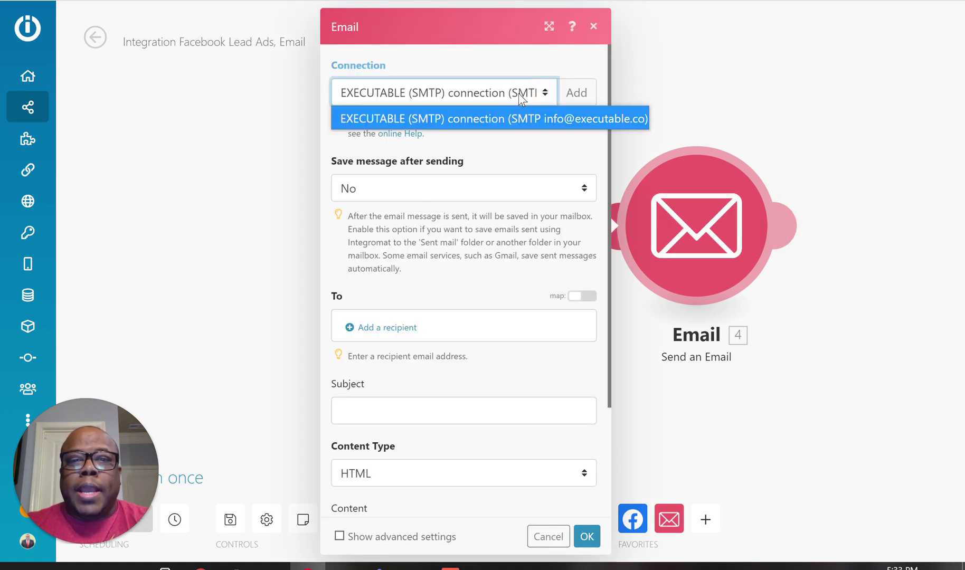
left_click(520, 97)
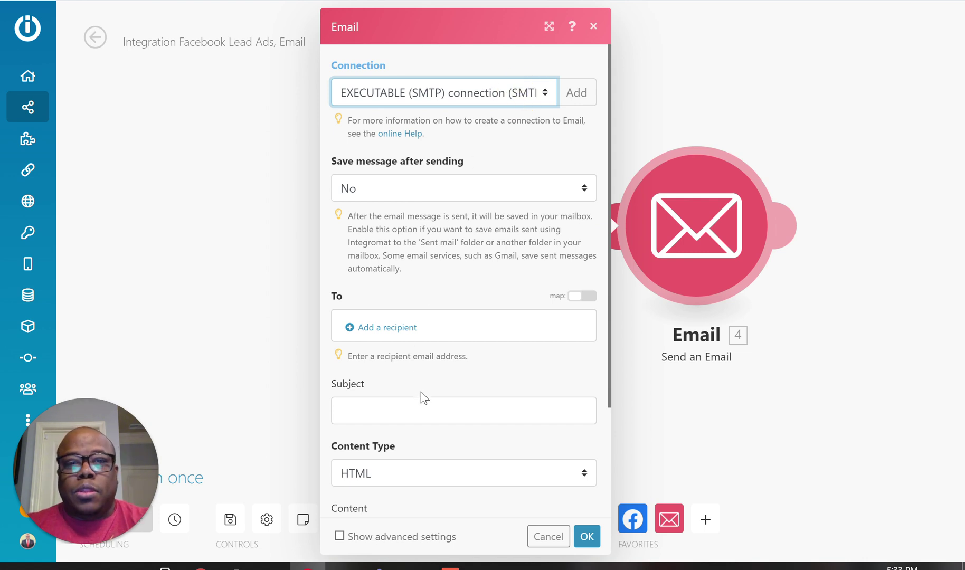
left_click(412, 409)
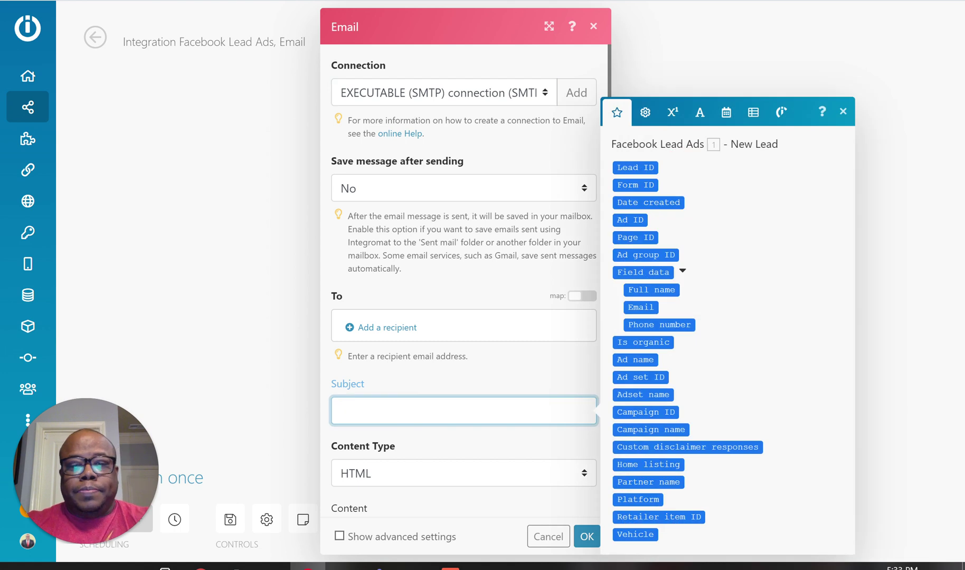
type("Test")
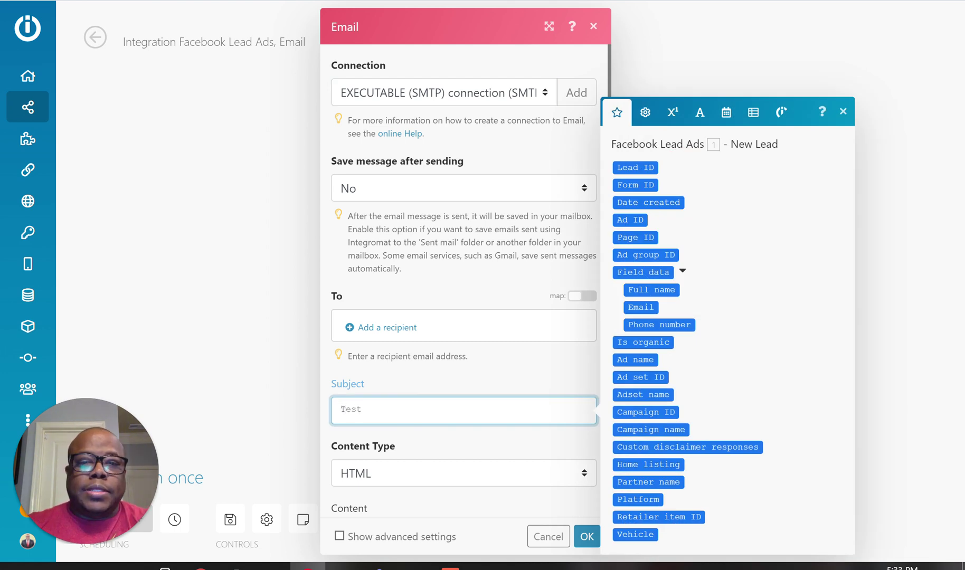
Step: Begin the body with an Email line mapping the lead's email, a <br> break, and 'Name:'
scroll(533, 435, "down", 3)
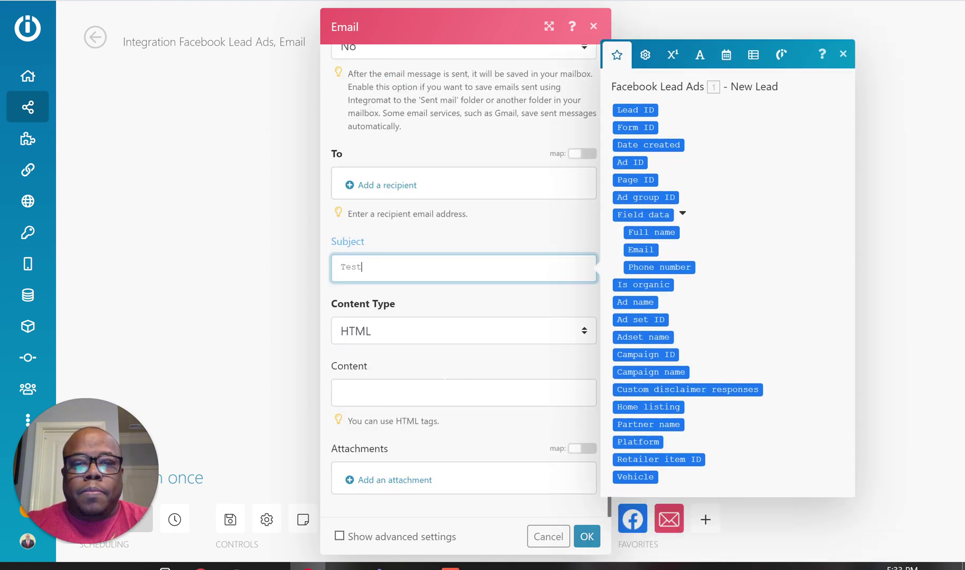
left_click(430, 393)
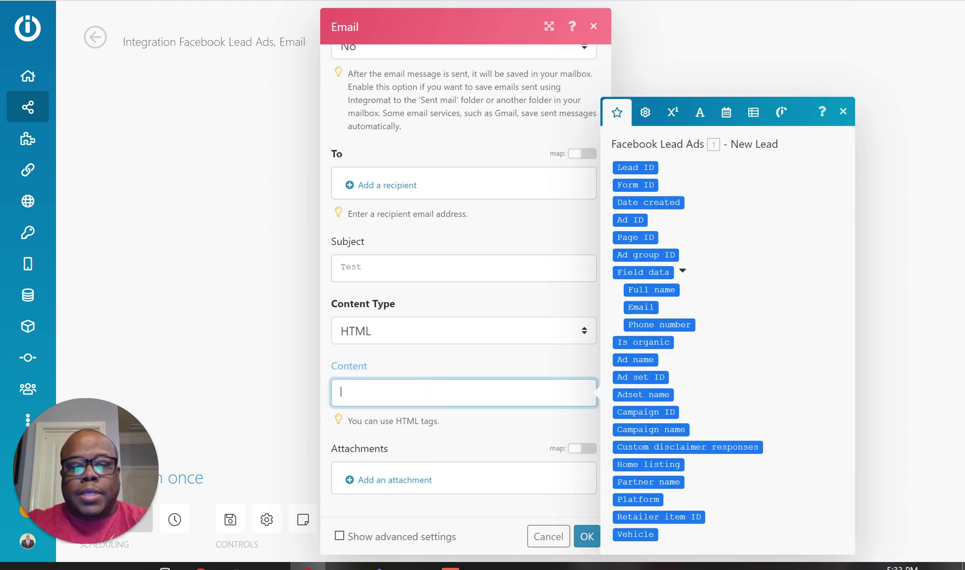
type("Email:")
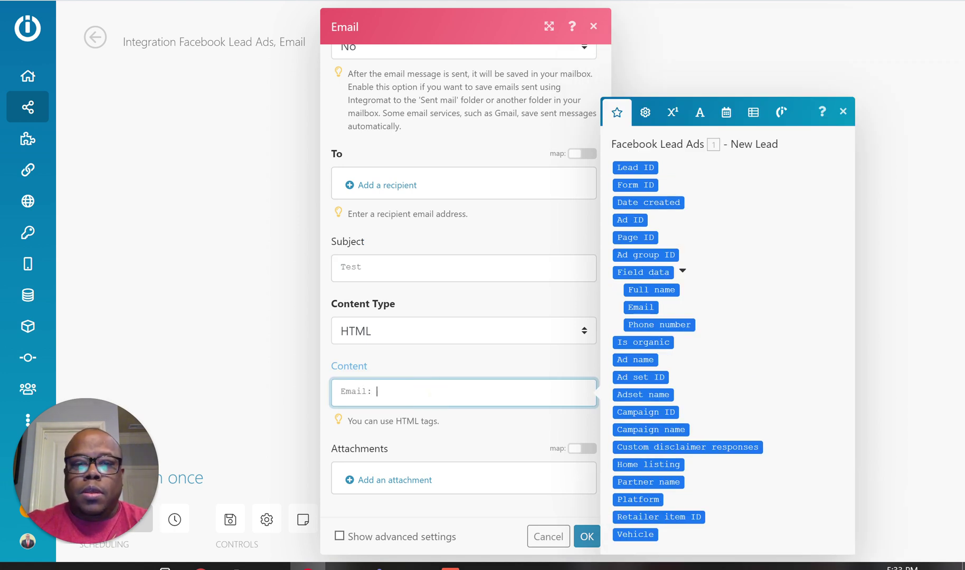
left_click(640, 307)
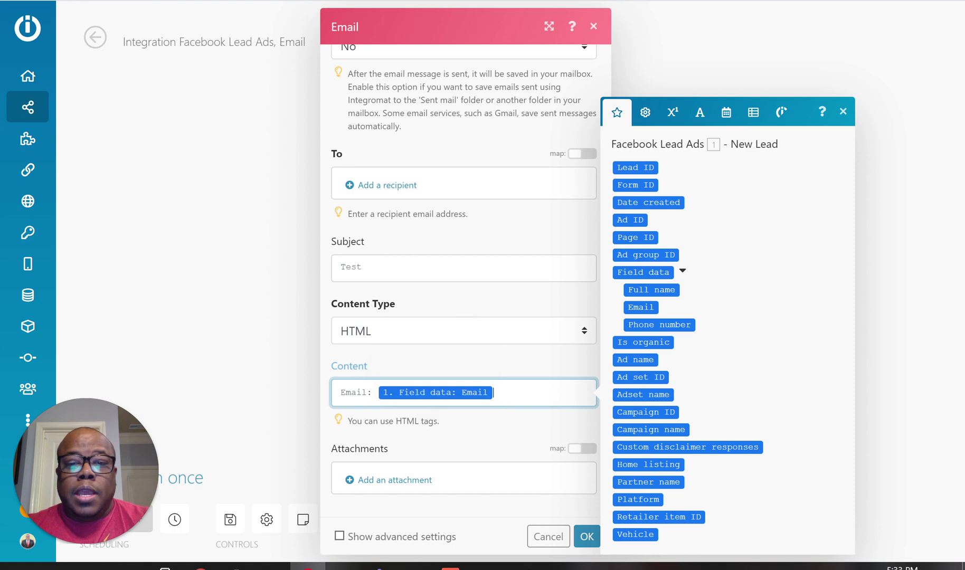
left_click(512, 395)
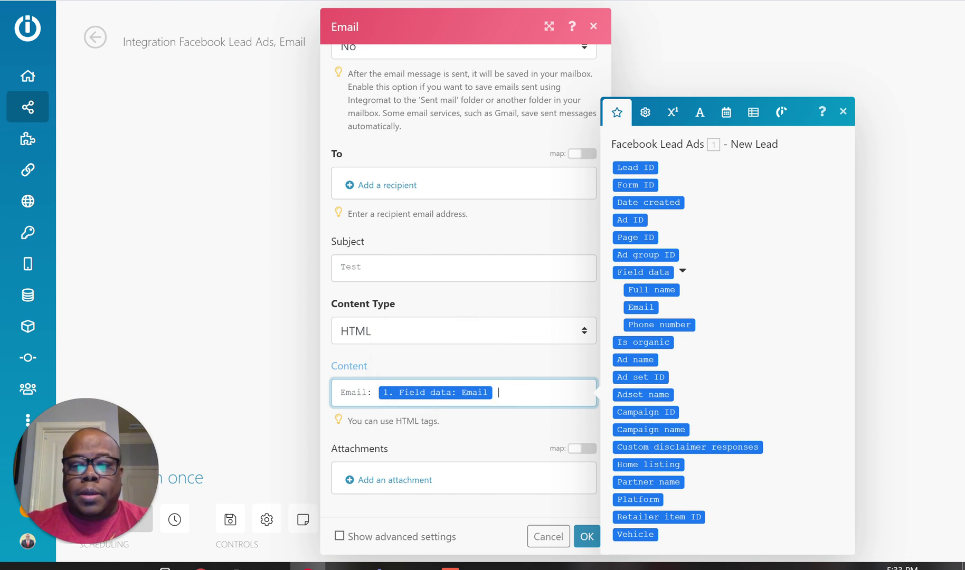
key("Return")
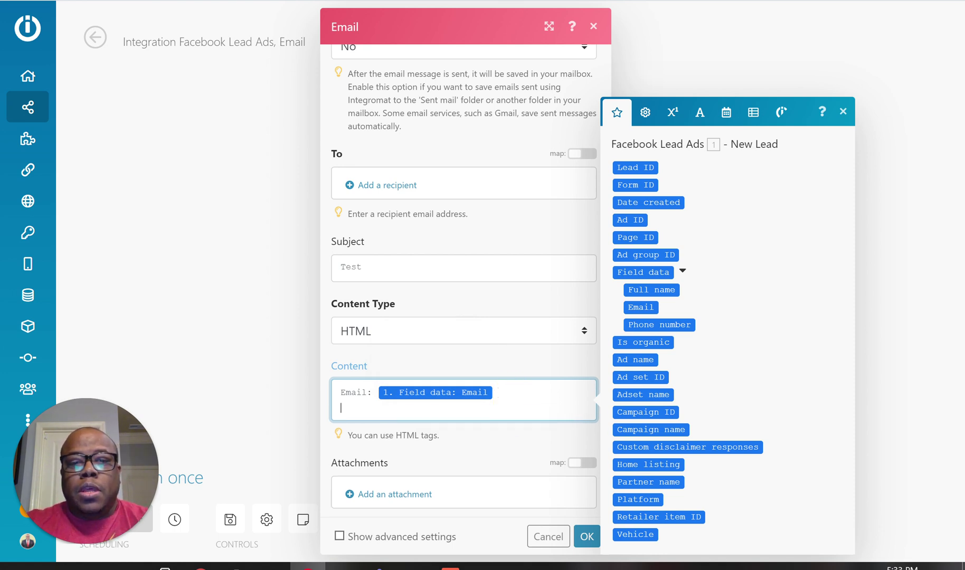
type("<>")
type("br>")
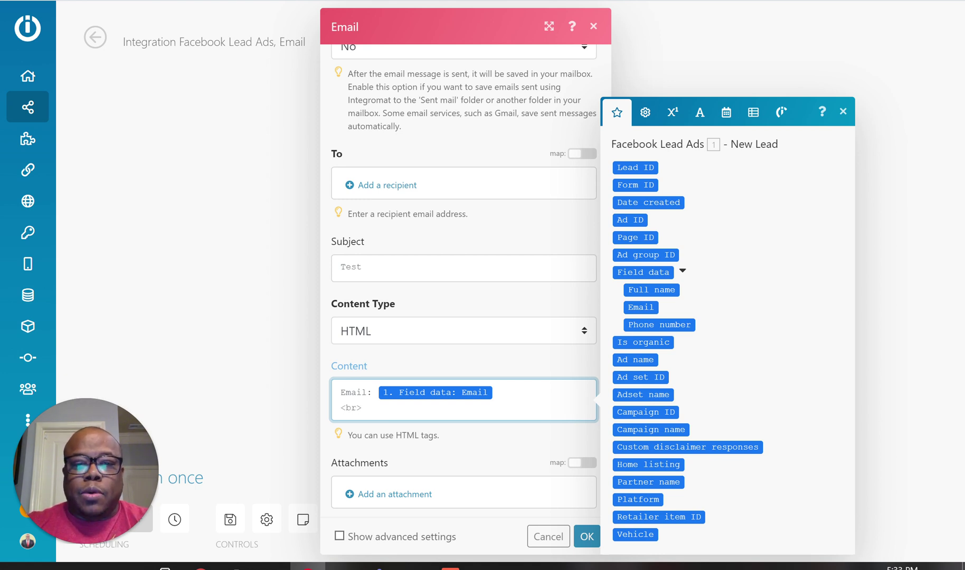
key("Return")
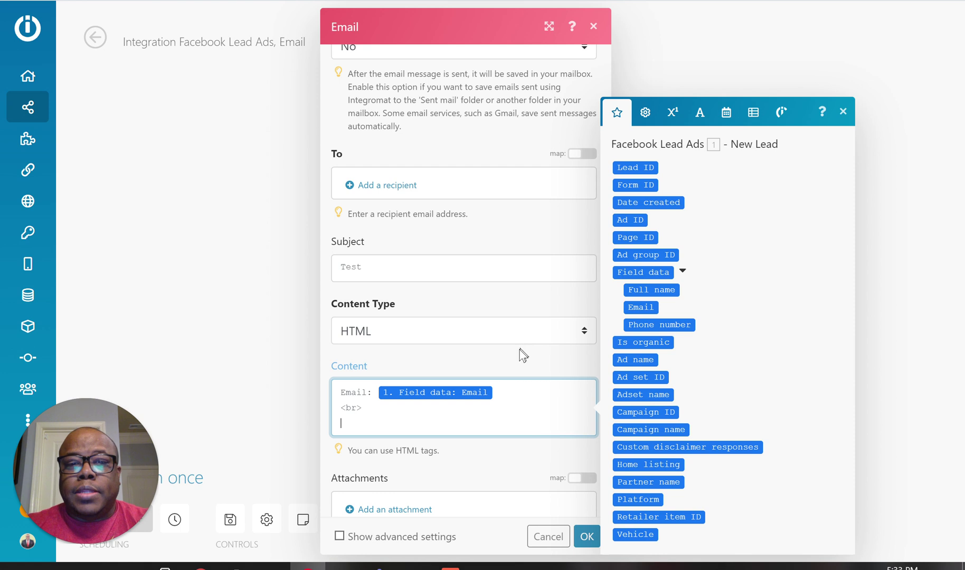
type("Name")
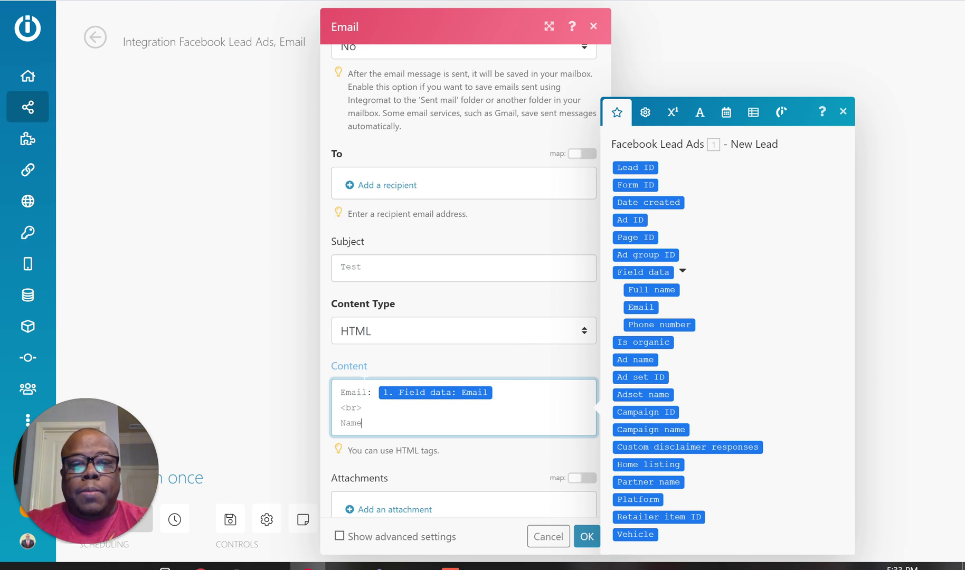
type(":")
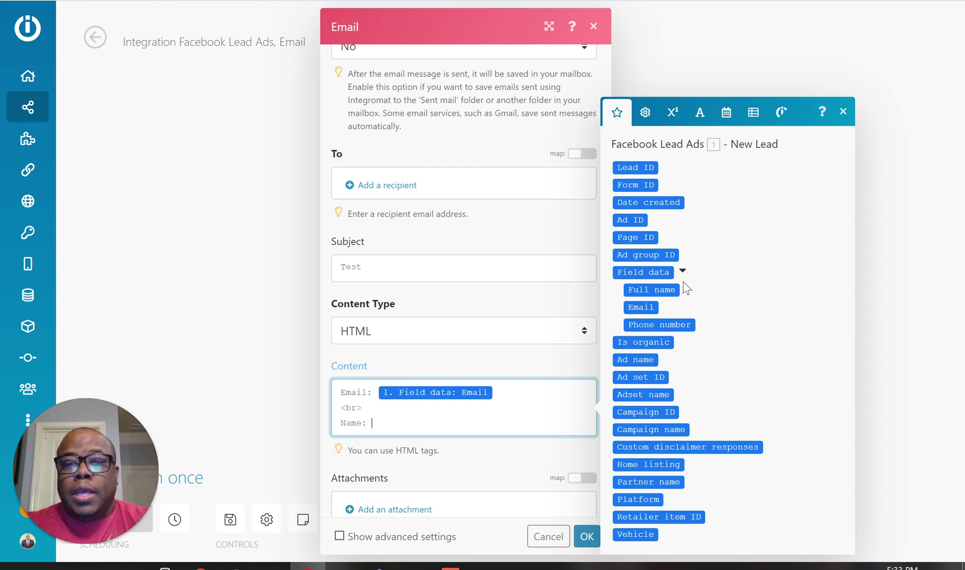
Step: Map the lead's Full name after Name:, add a <br> break, and a Phone line with the phone number
left_click_drag(671, 286, 490, 425)
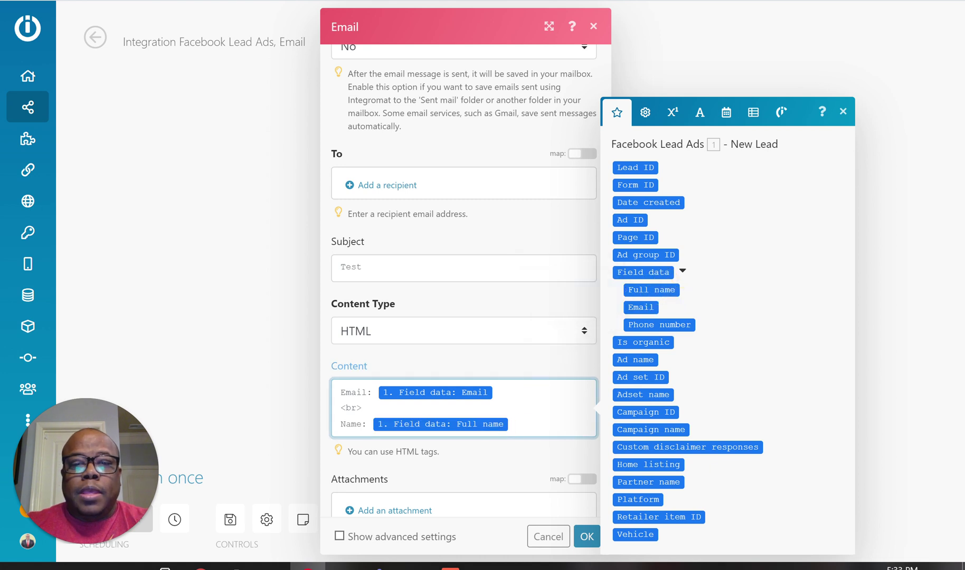
key("Return")
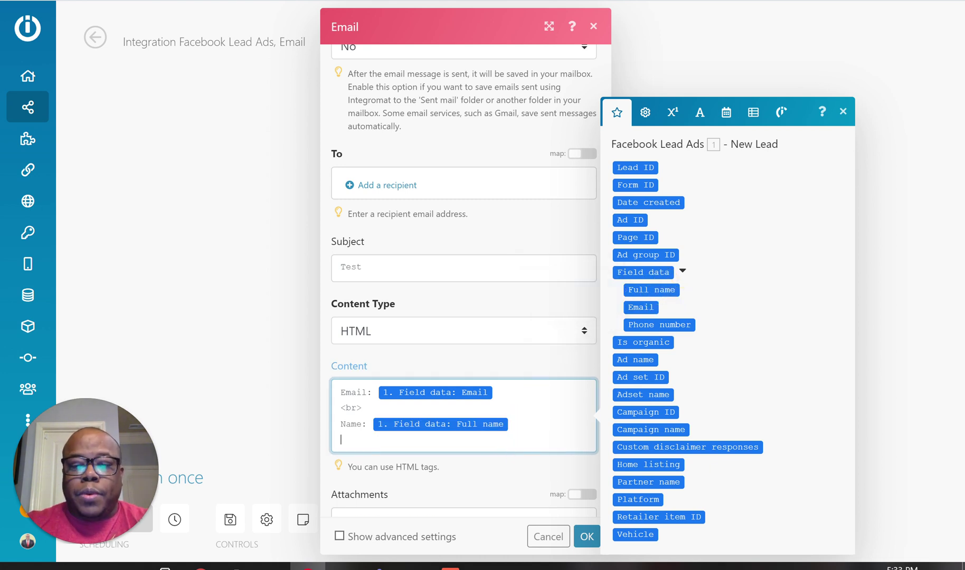
type("<>")
type("br>")
key("Return")
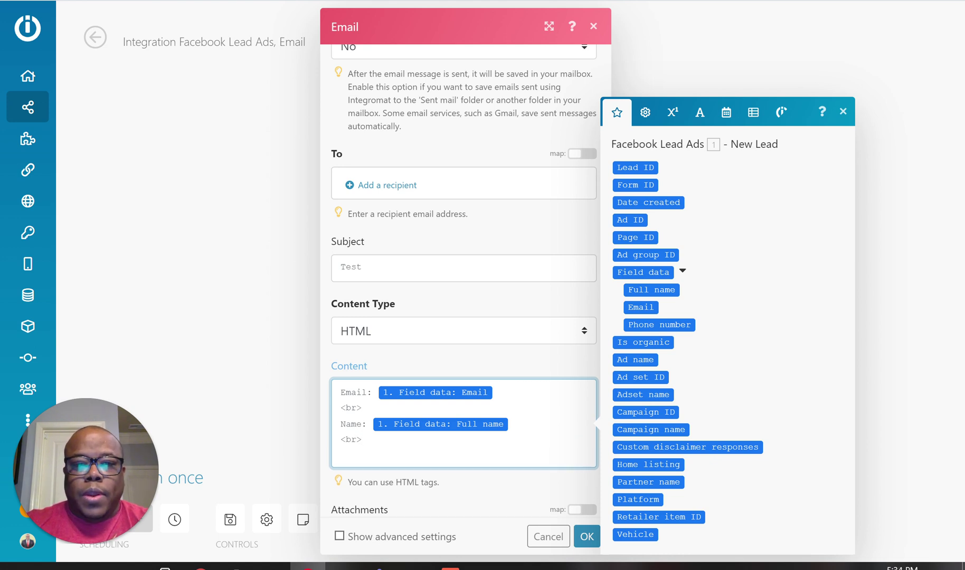
type("Phone:")
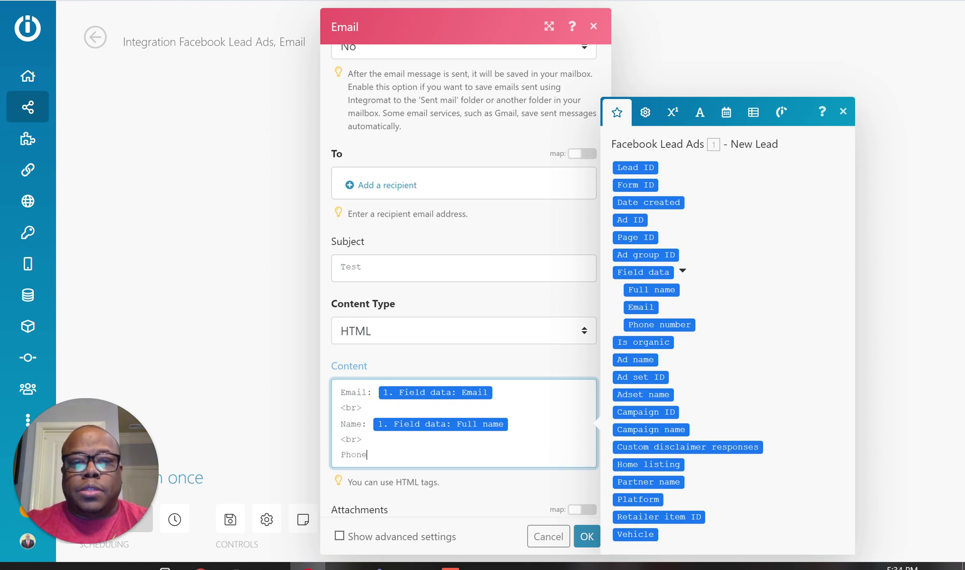
left_click(662, 327)
left_click(561, 424)
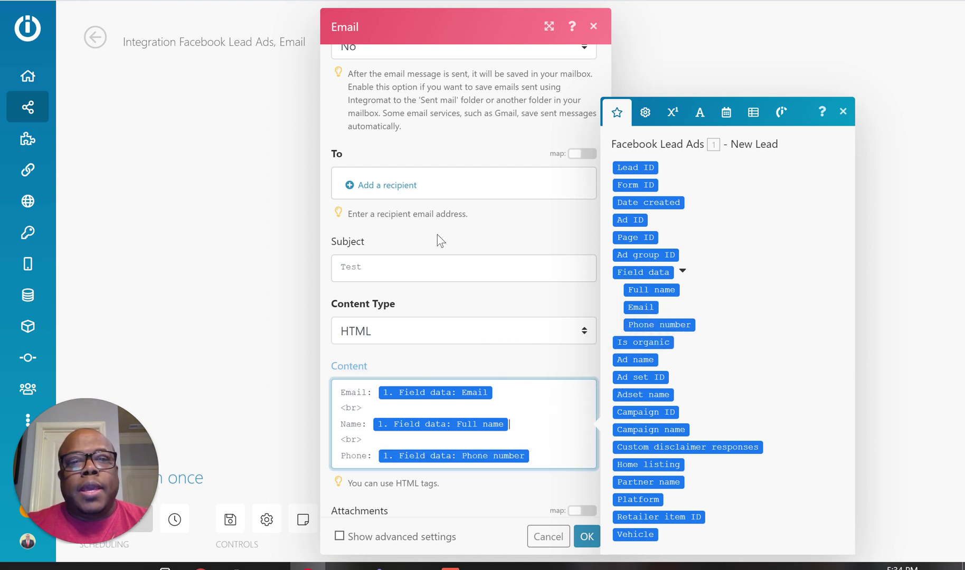